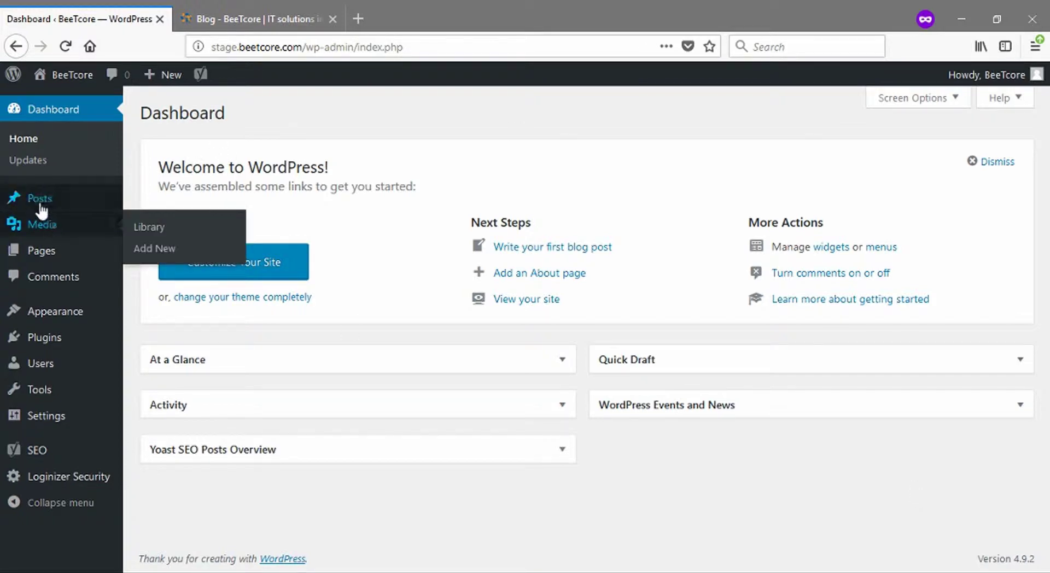
- Start a new blog post from the admin dashboard
{"action": "mouse_move", "coordinate": [103, 206]}
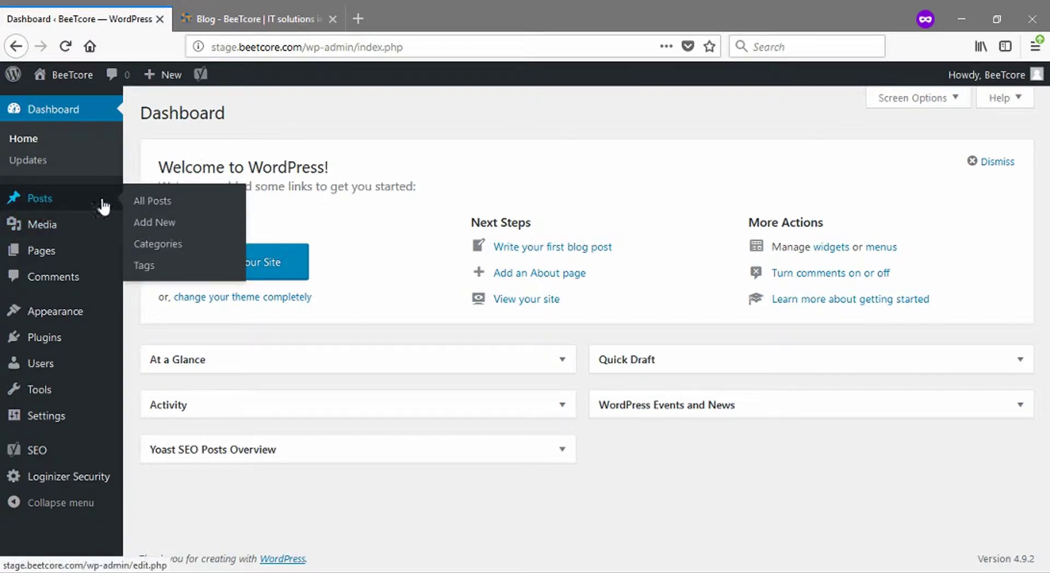
{"action": "left_click", "coordinate": [150, 222]}
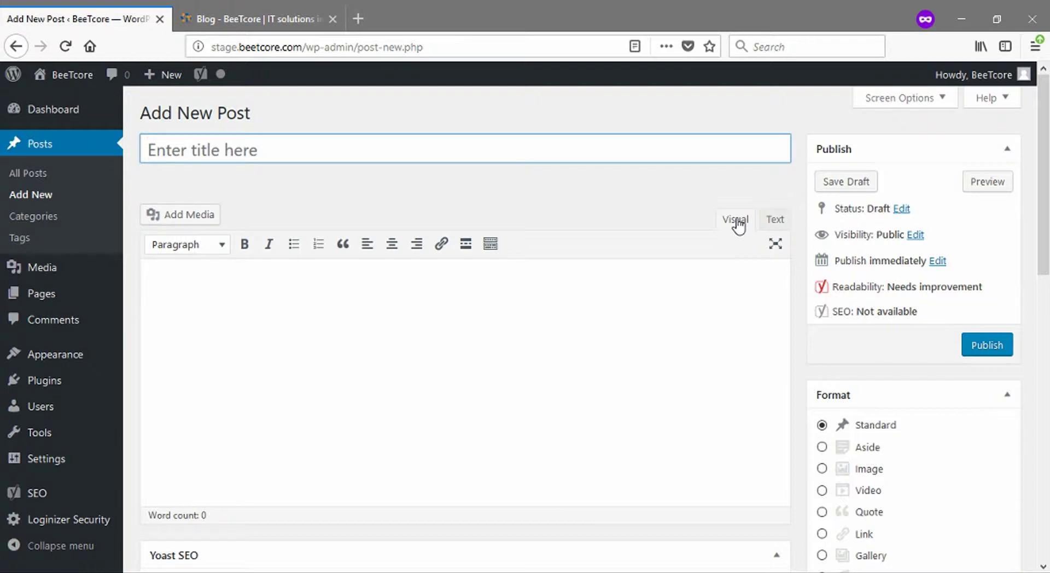
- Switch the post content editor to Text mode and return it to Visual mode, comparing the formatting tools in each
{"action": "left_click", "coordinate": [771, 222]}
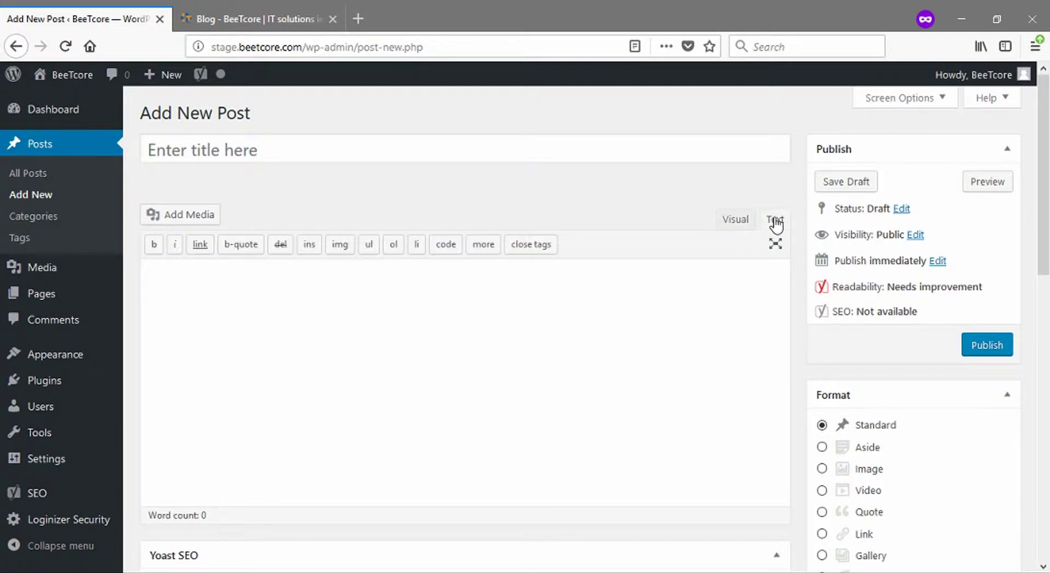
{"action": "left_click", "coordinate": [737, 220]}
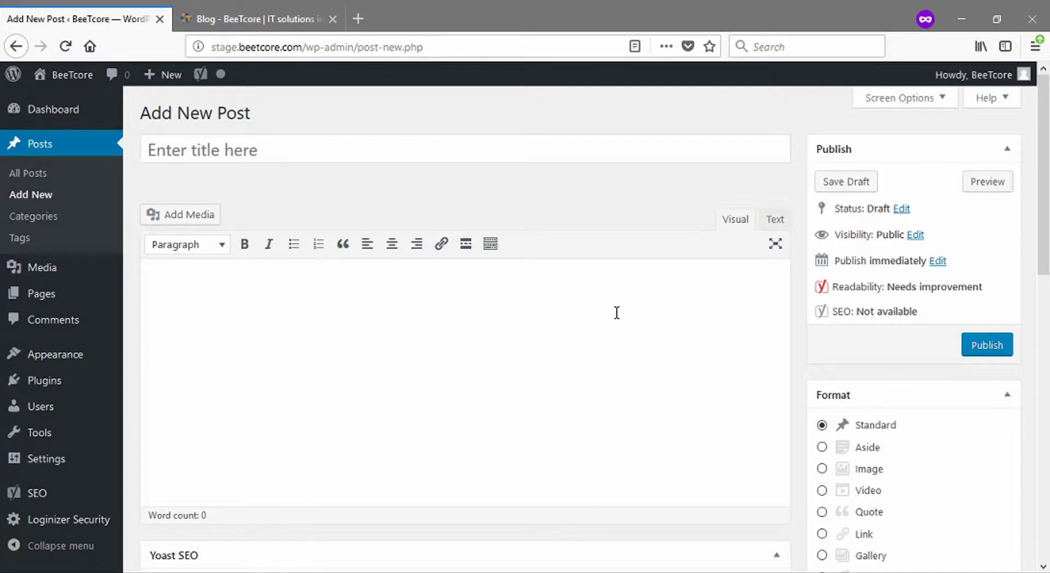
{"action": "left_click", "coordinate": [773, 221]}
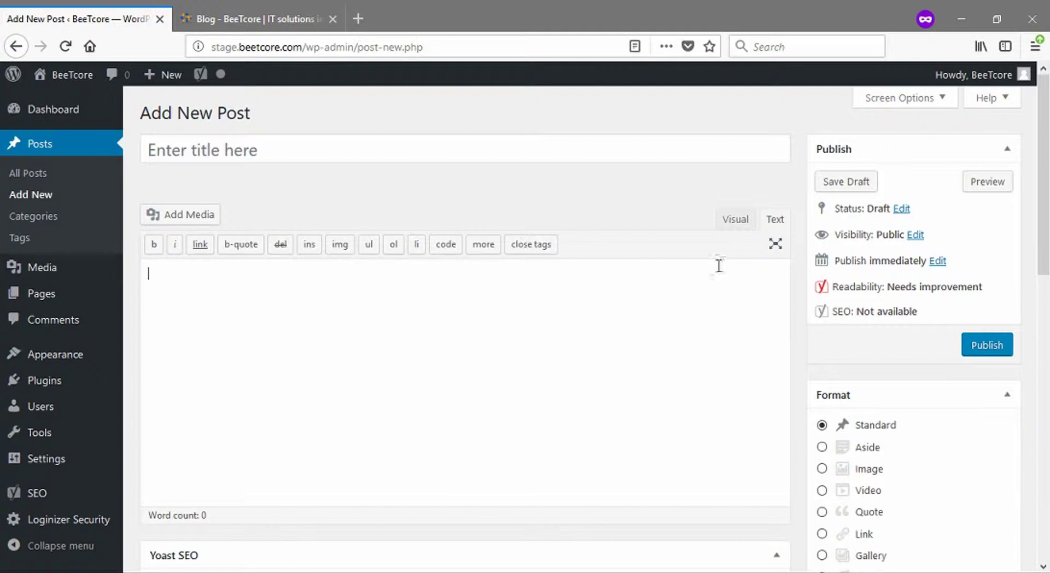
{"action": "left_click", "coordinate": [724, 226]}
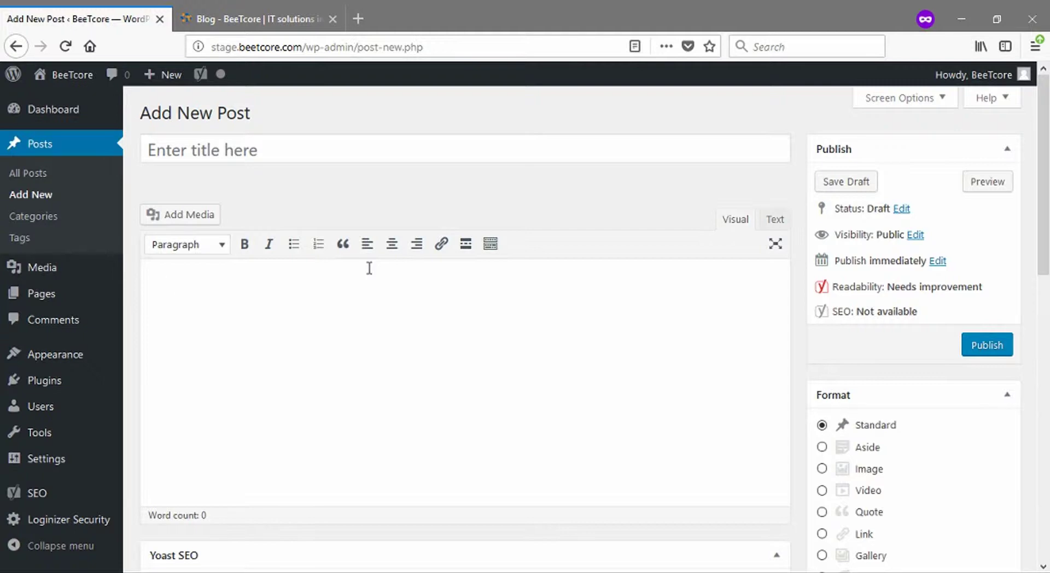
- Write "Our post goes here..." in the body of the new post
{"action": "left_click", "coordinate": [196, 252]}
{"action": "left_click", "coordinate": [197, 252]}
{"action": "type", "text": "Our post goes here.."}
- Try bold, italic, bulleted list and numbered list formatting on "post goes here...", removing each format again
{"action": "key", "text": "ctrl+shift+Left"}
{"action": "key", "text": "ctrl+shift+Left"}
{"action": "key", "text": "ctrl+shift+Left"}
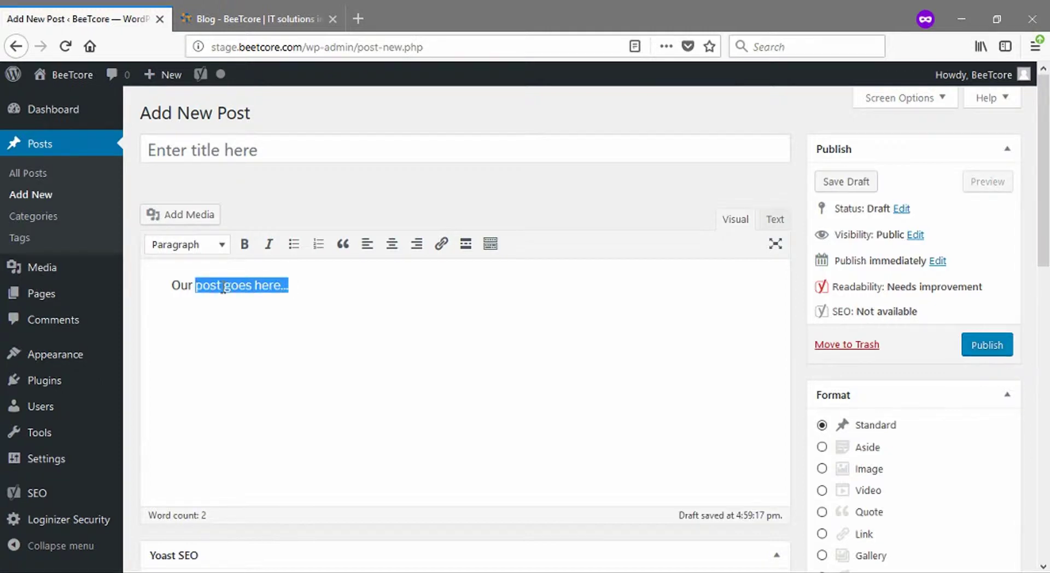
{"action": "left_click", "coordinate": [244, 245]}
{"action": "left_click", "coordinate": [244, 245]}
{"action": "left_click", "coordinate": [269, 244]}
{"action": "left_click", "coordinate": [269, 245]}
{"action": "left_click", "coordinate": [295, 246]}
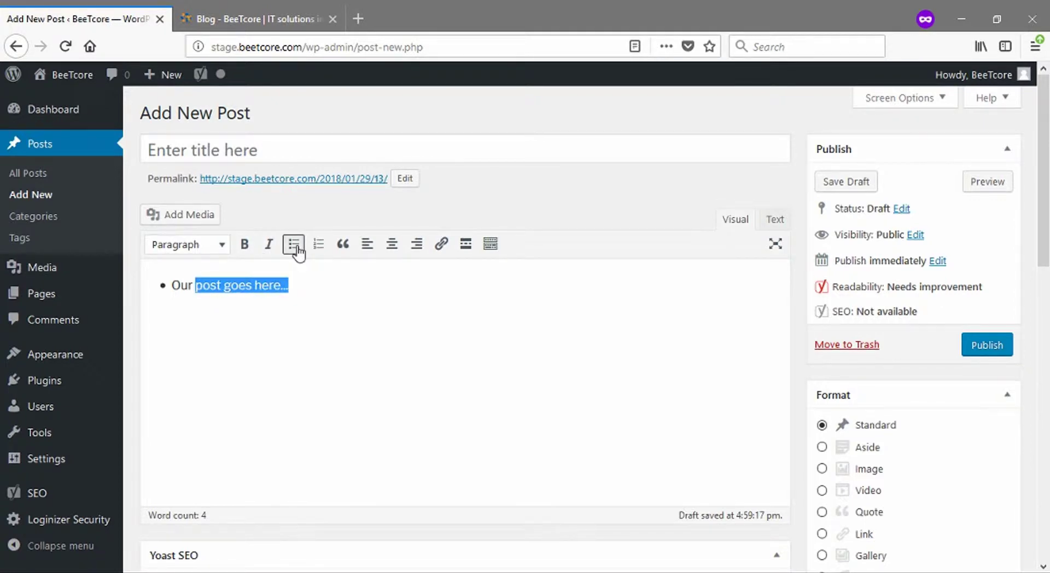
{"action": "left_click", "coordinate": [295, 247]}
{"action": "left_click", "coordinate": [321, 246]}
{"action": "left_click", "coordinate": [321, 246]}
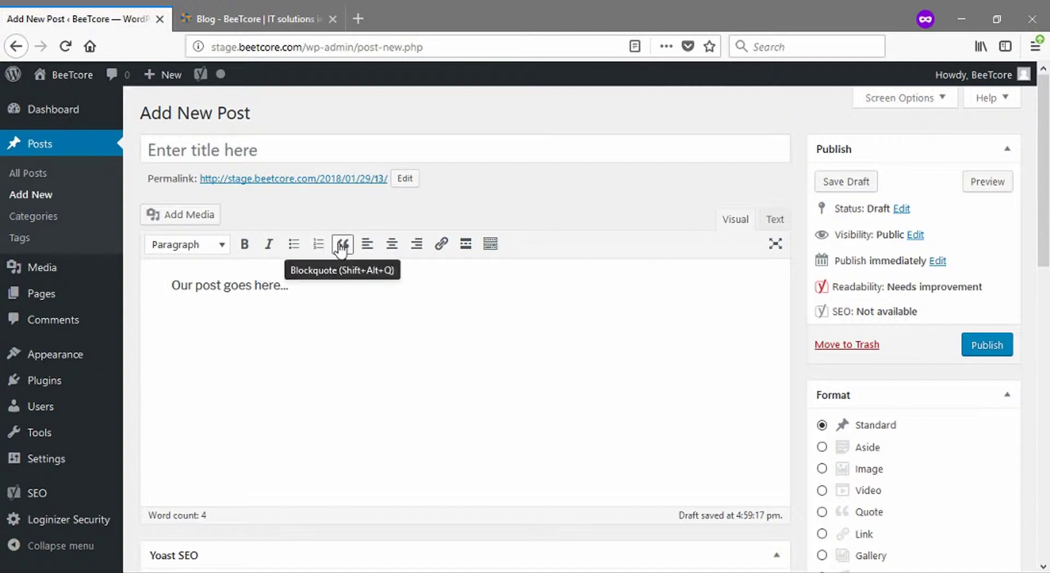
- Format the post text as a blockquote, try center and right alignment on it, and restore the default alignment
{"action": "left_click", "coordinate": [345, 246]}
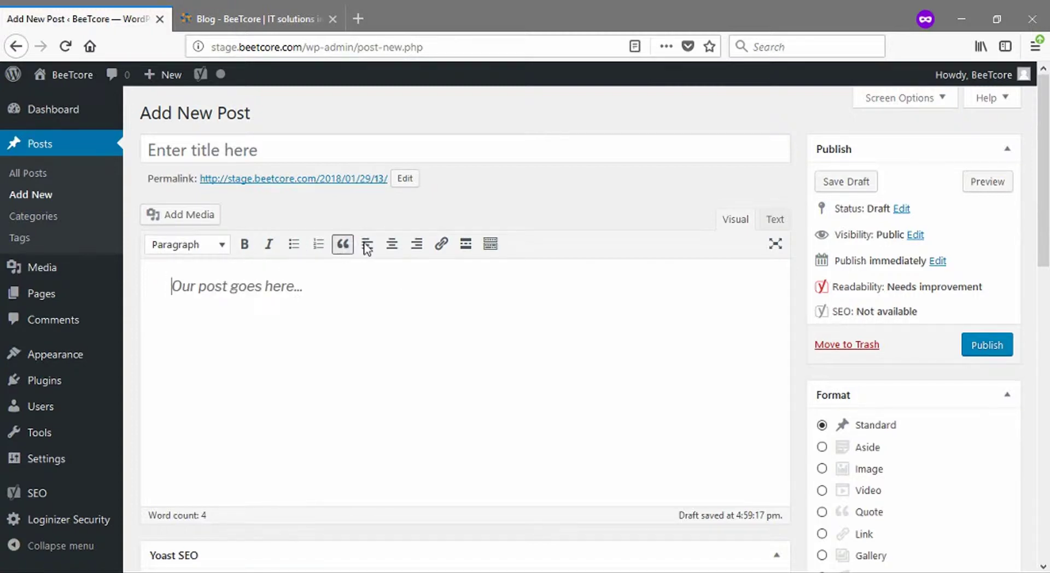
{"action": "left_click", "coordinate": [395, 246]}
{"action": "left_click", "coordinate": [416, 244]}
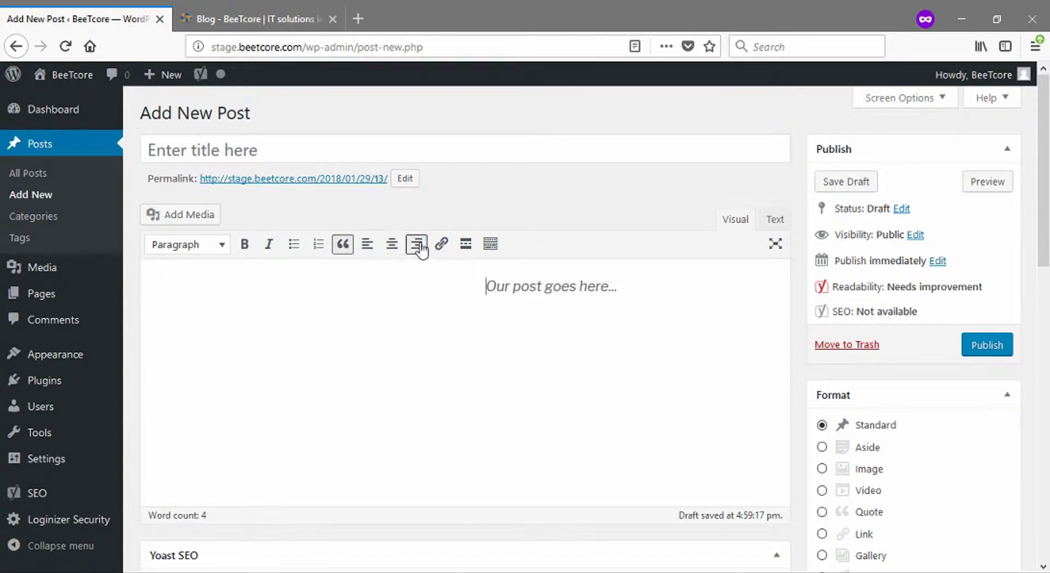
{"action": "left_click", "coordinate": [442, 244]}
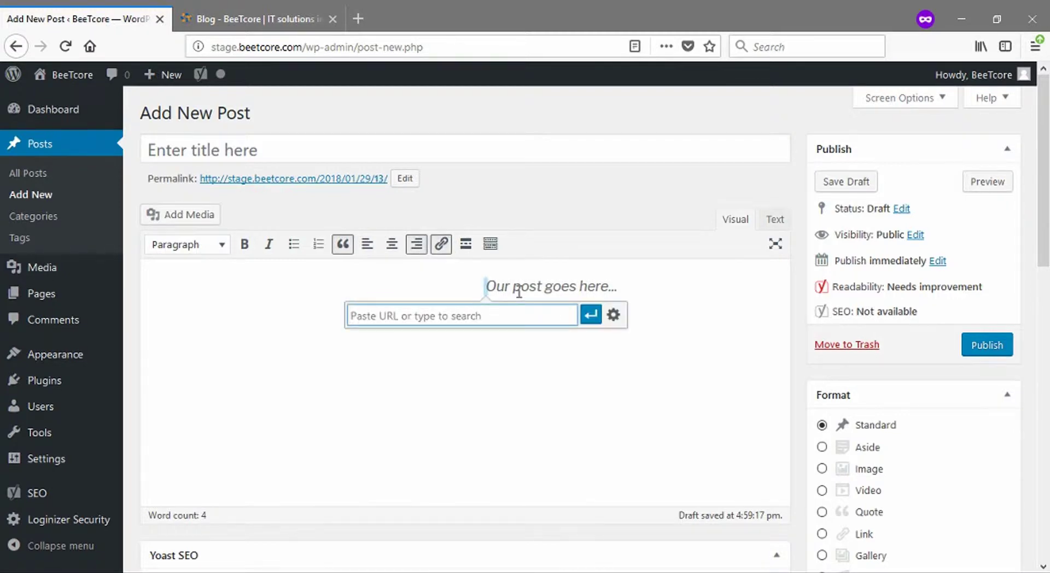
{"action": "key", "text": "Escape"}
{"action": "left_click", "coordinate": [416, 244]}
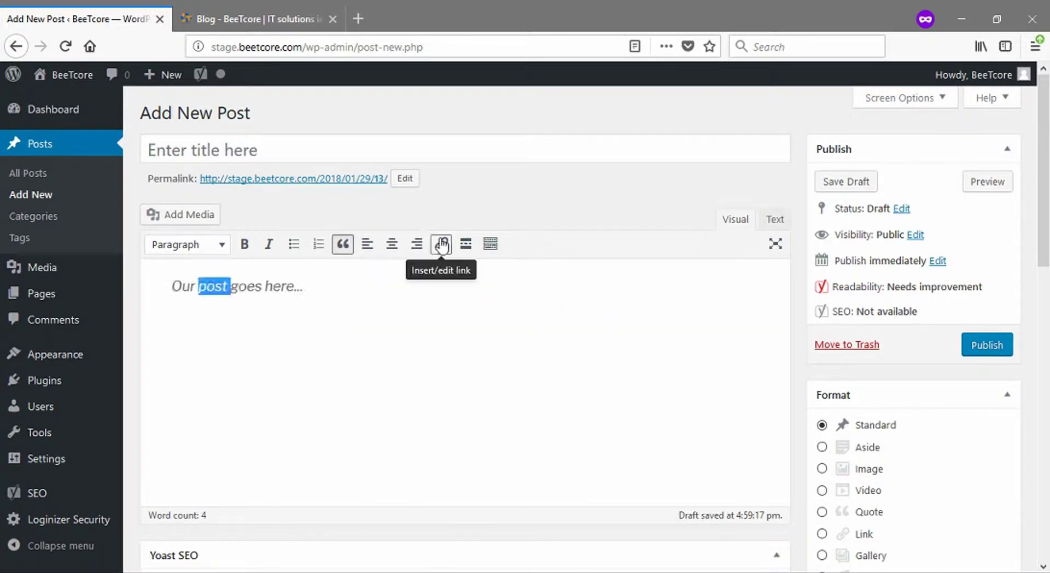
{"action": "left_click", "coordinate": [446, 246]}
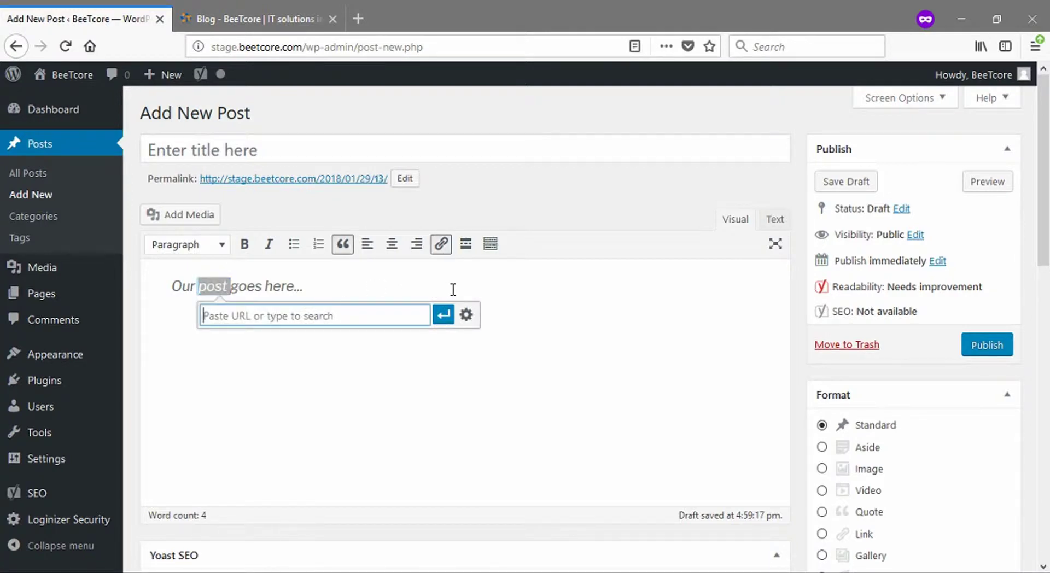
{"action": "type", "text": "www.beet"}
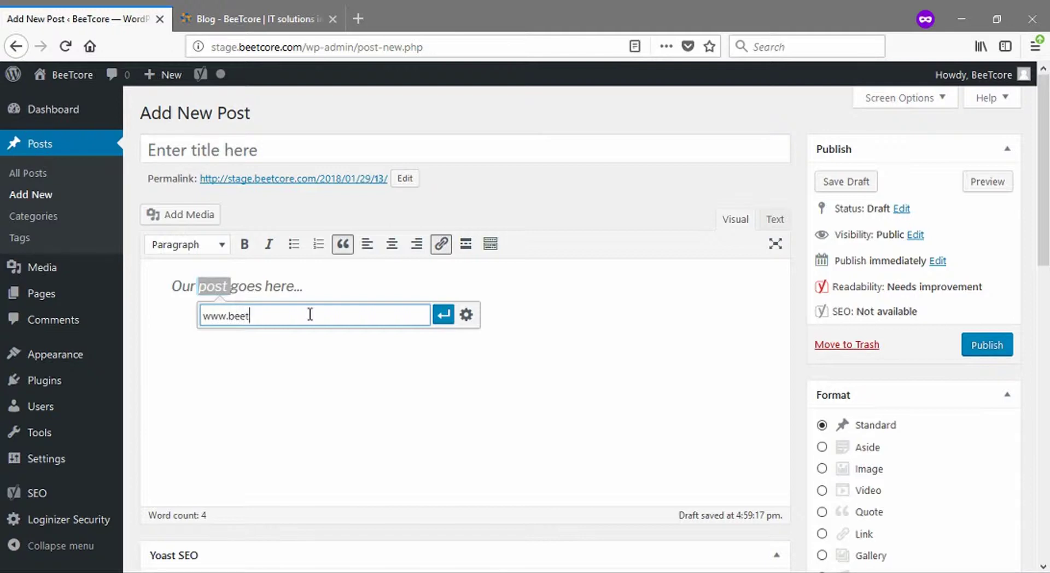
{"action": "type", "text": "core.com"}
{"action": "left_click", "coordinate": [443, 315]}
{"action": "left_click", "coordinate": [394, 296]}
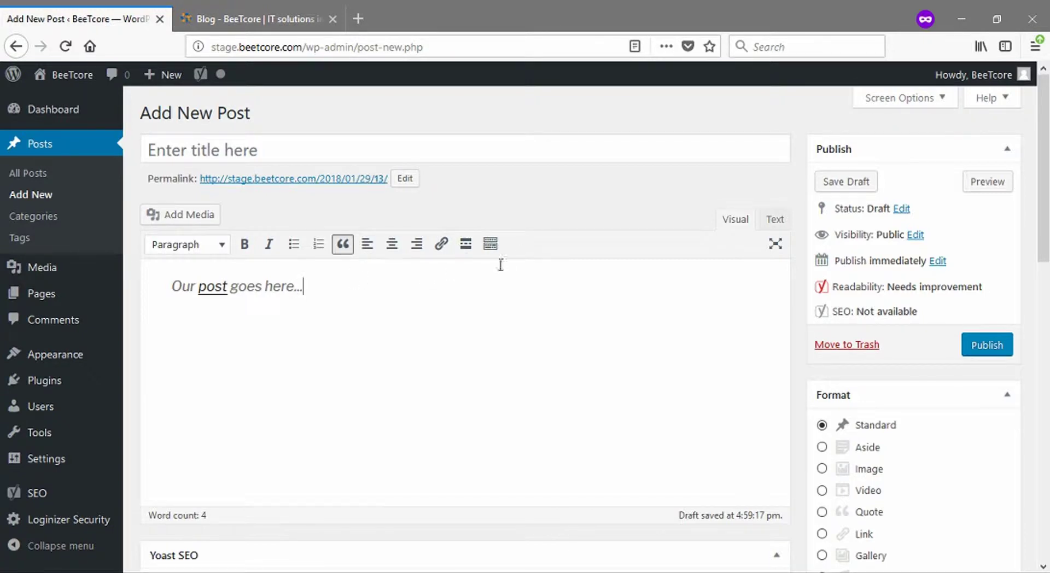
- Open the post's publishing status for editing, look through its options and keep it as Draft
{"action": "scroll", "coordinate": [595, 284], "scroll_direction": "down", "scroll_amount": 4}
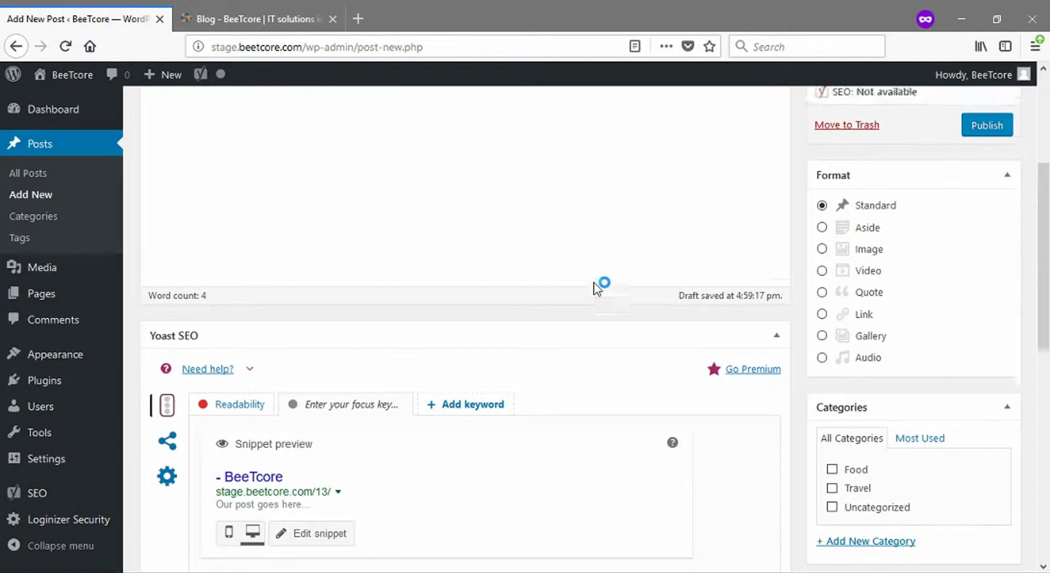
{"action": "scroll", "coordinate": [595, 284], "scroll_direction": "up", "scroll_amount": 4}
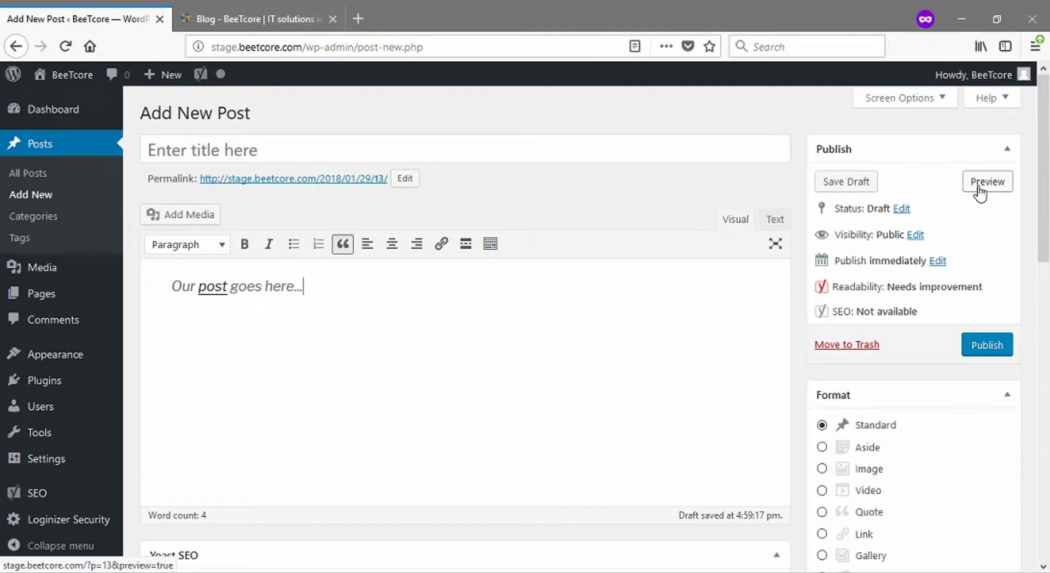
{"action": "left_click", "coordinate": [900, 209]}
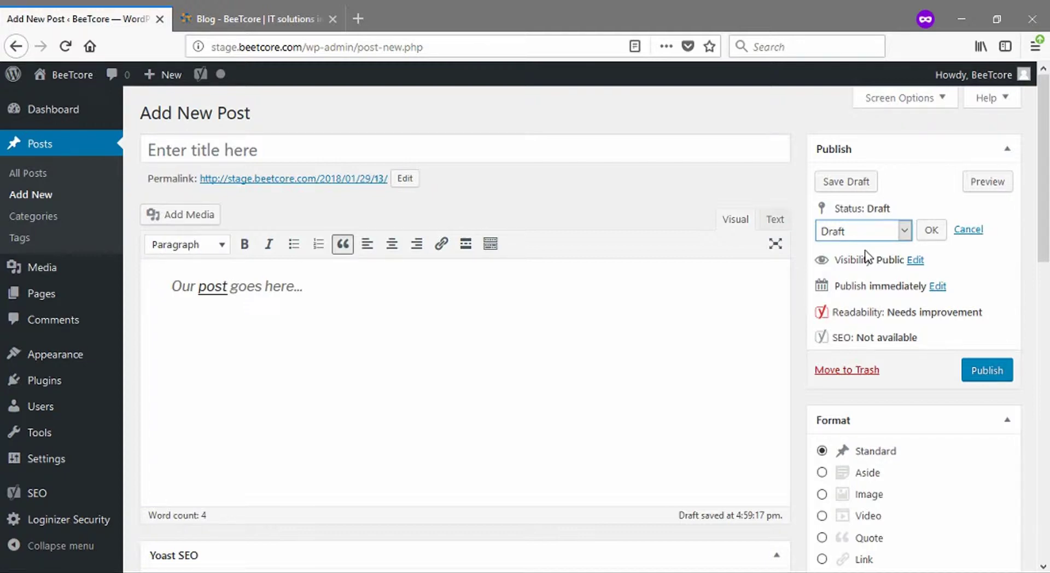
{"action": "left_click", "coordinate": [866, 256]}
{"action": "key", "text": "Down"}
{"action": "left_click", "coordinate": [942, 232]}
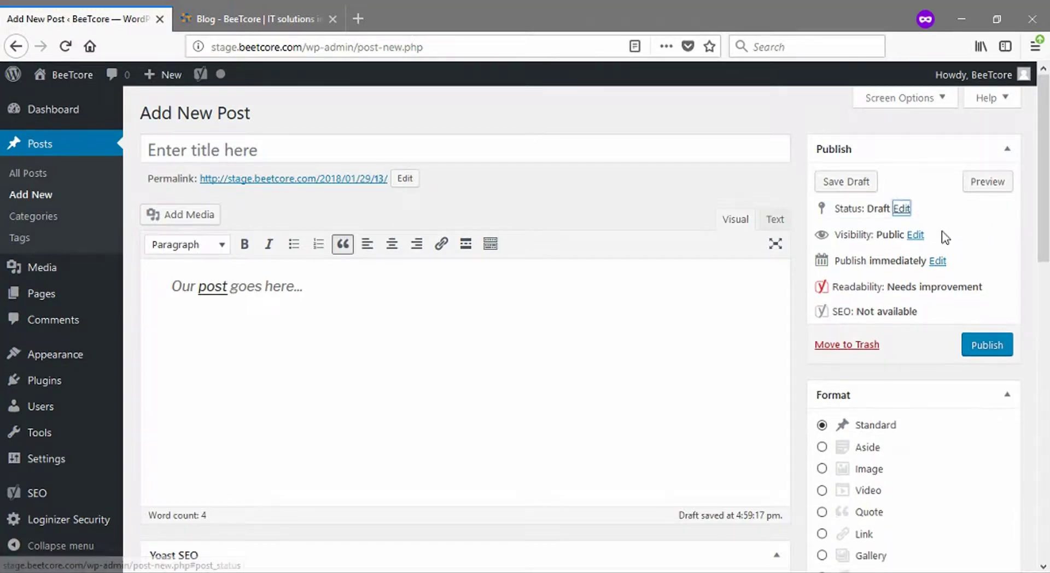
- Open the post's visibility options and enable sticking the post to the front page
{"action": "left_click", "coordinate": [912, 239]}
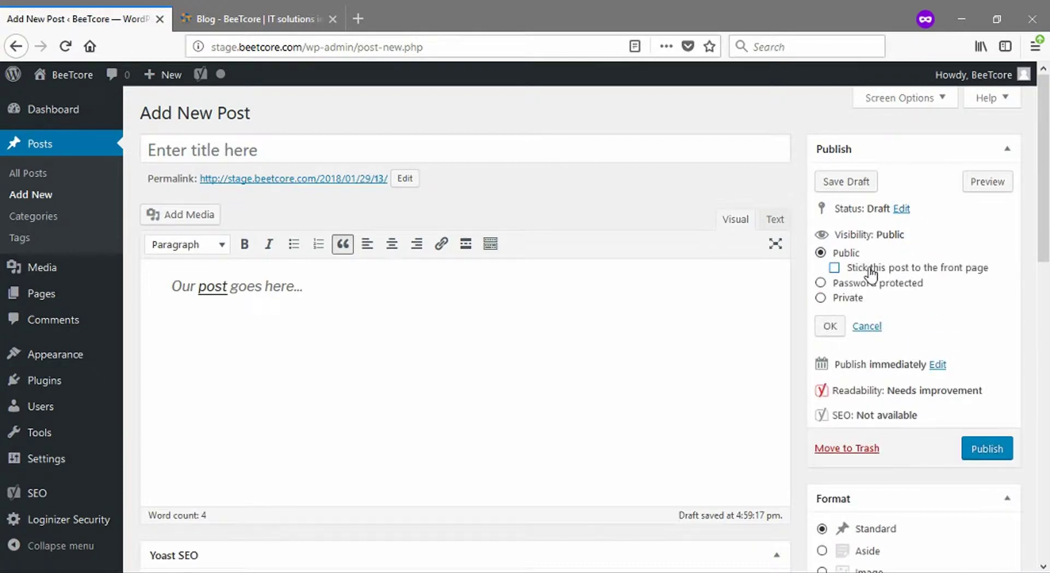
{"action": "left_click", "coordinate": [871, 272]}
- Examine the order of the posts on the live BeeTcore blog page and return to the post editor
{"action": "left_click", "coordinate": [257, 19]}
{"action": "scroll", "coordinate": [605, 282], "scroll_direction": "up", "scroll_amount": 5}
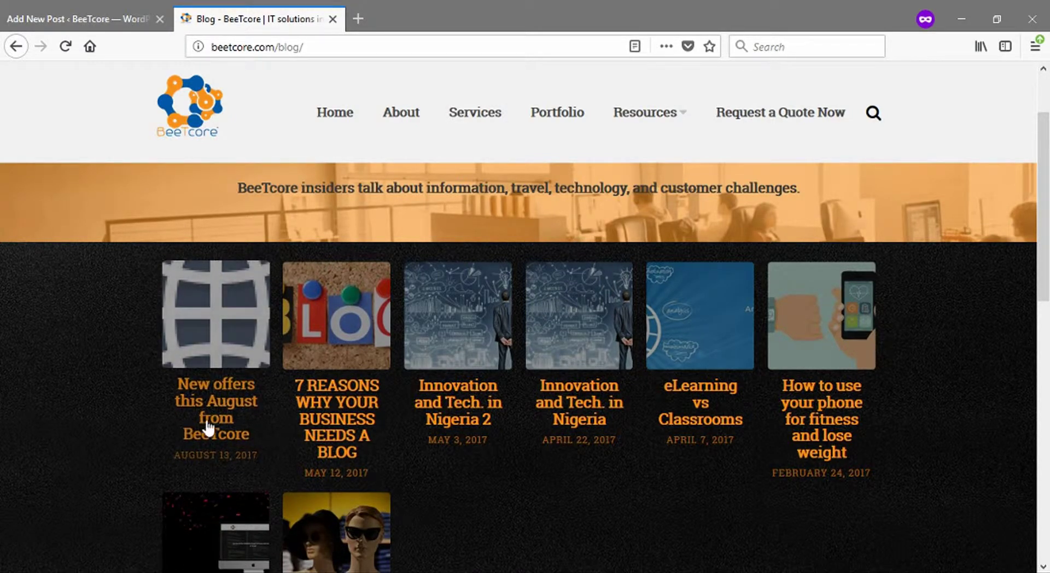
{"action": "left_click", "coordinate": [87, 9]}
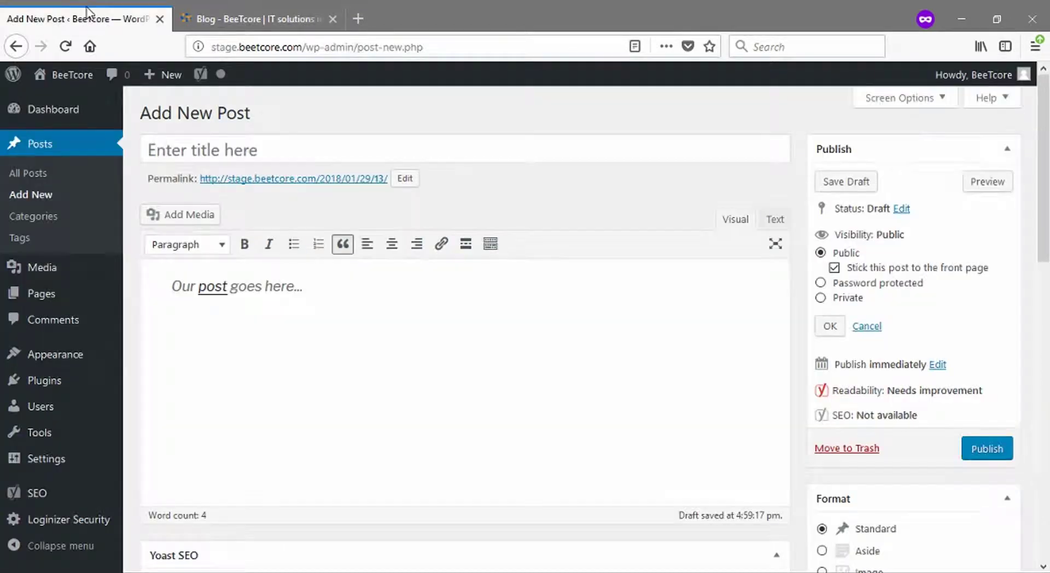
{"action": "left_click", "coordinate": [219, 19]}
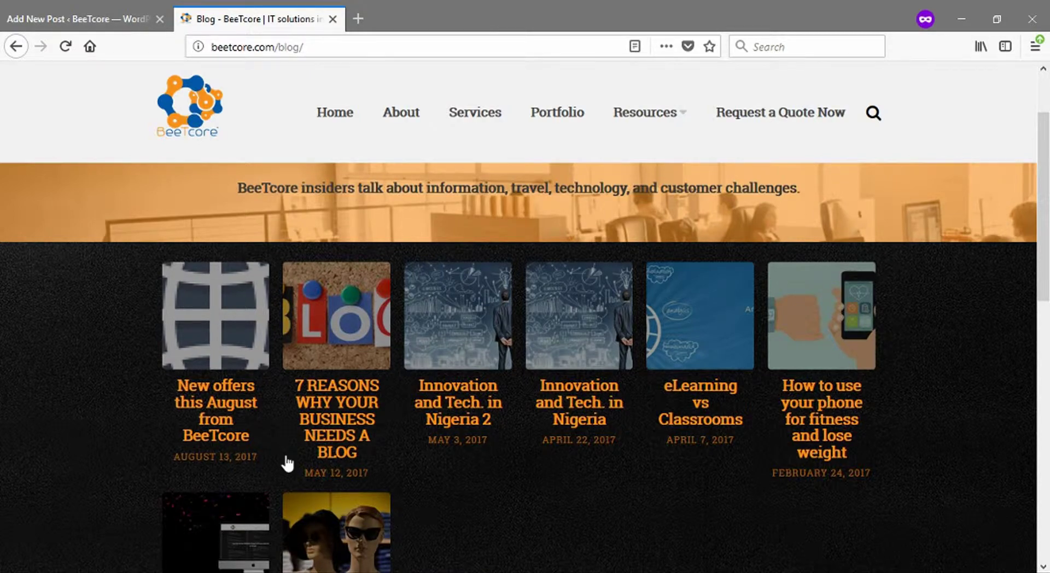
{"action": "left_click", "coordinate": [82, 19]}
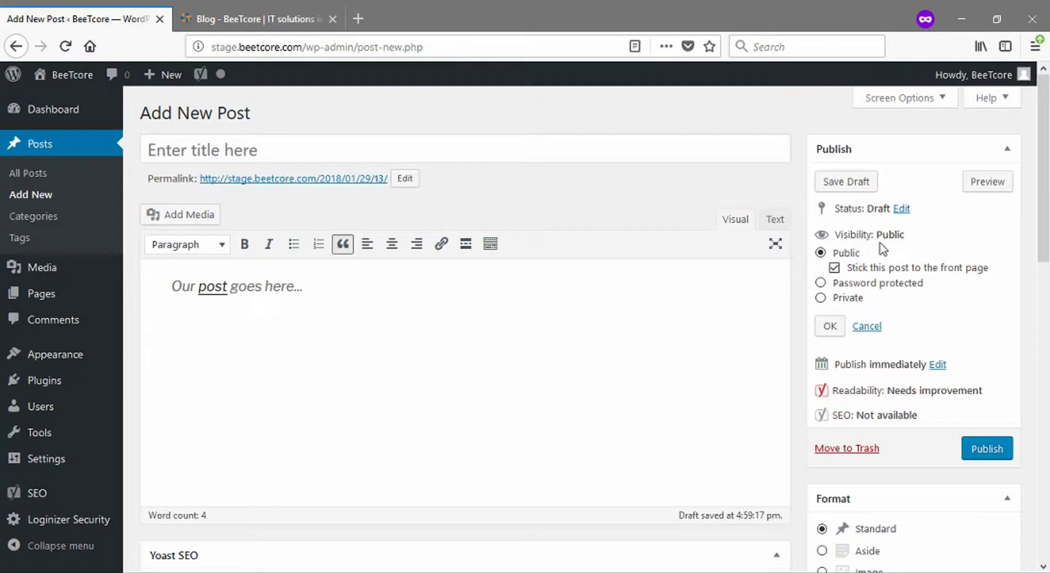
- Disable sticking the post to the front page and apply Public visibility
{"action": "left_click", "coordinate": [834, 268]}
{"action": "left_click", "coordinate": [830, 327]}
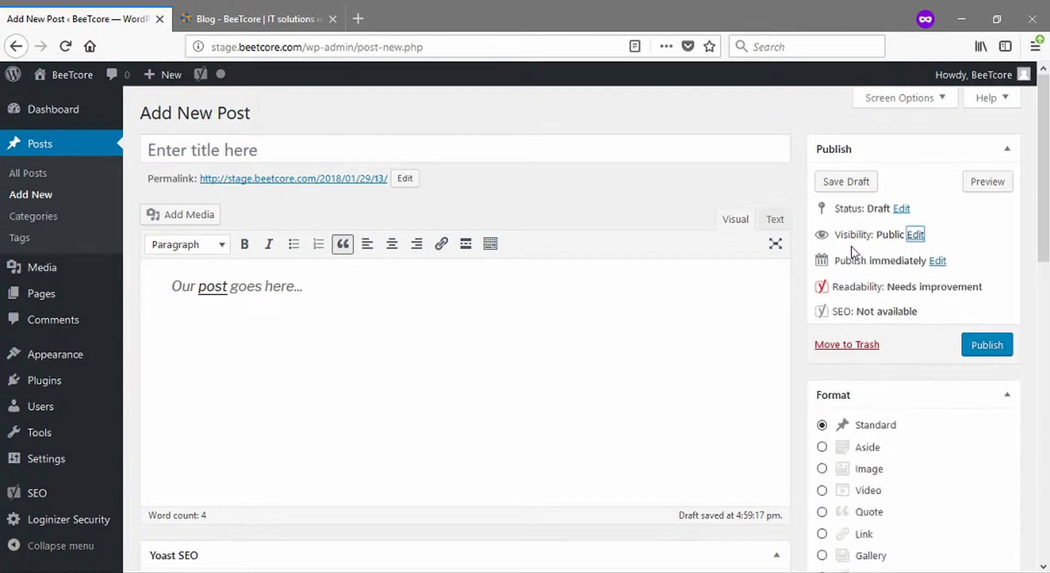
- Schedule the post's publication for Feb 2, 2018
{"action": "left_click", "coordinate": [938, 261]}
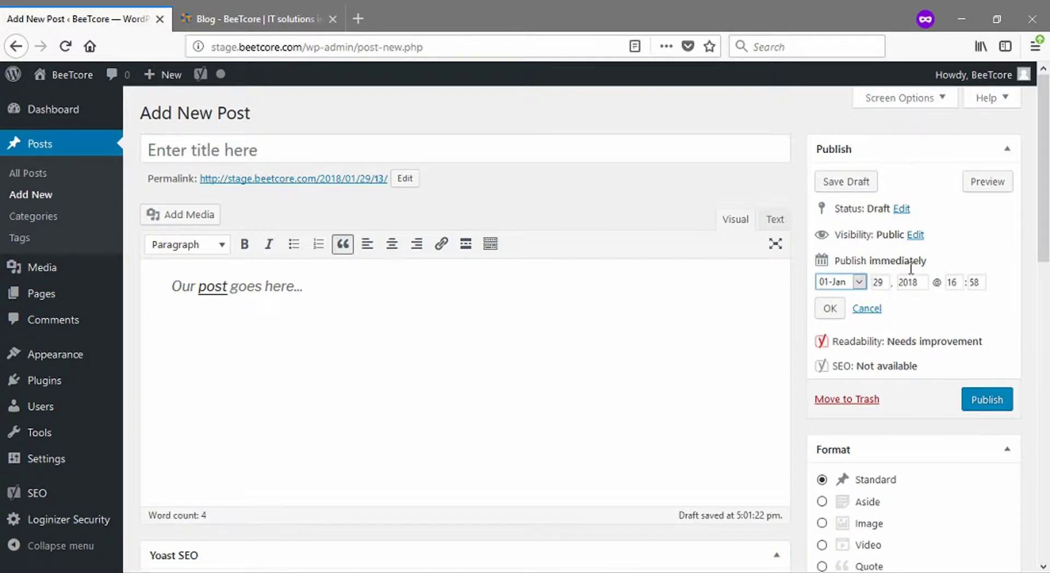
{"action": "left_click", "coordinate": [829, 310]}
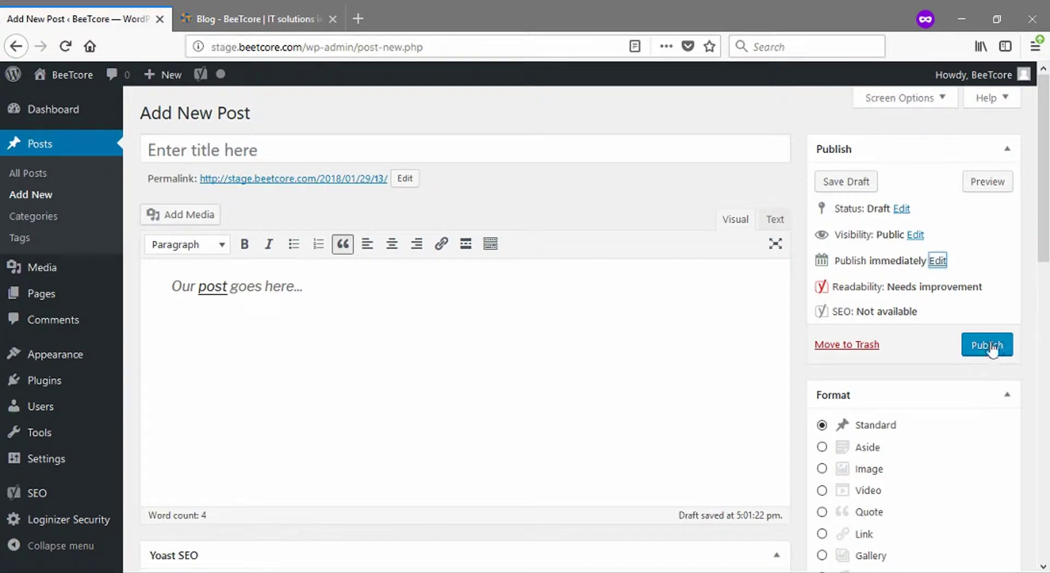
{"action": "left_click", "coordinate": [938, 262]}
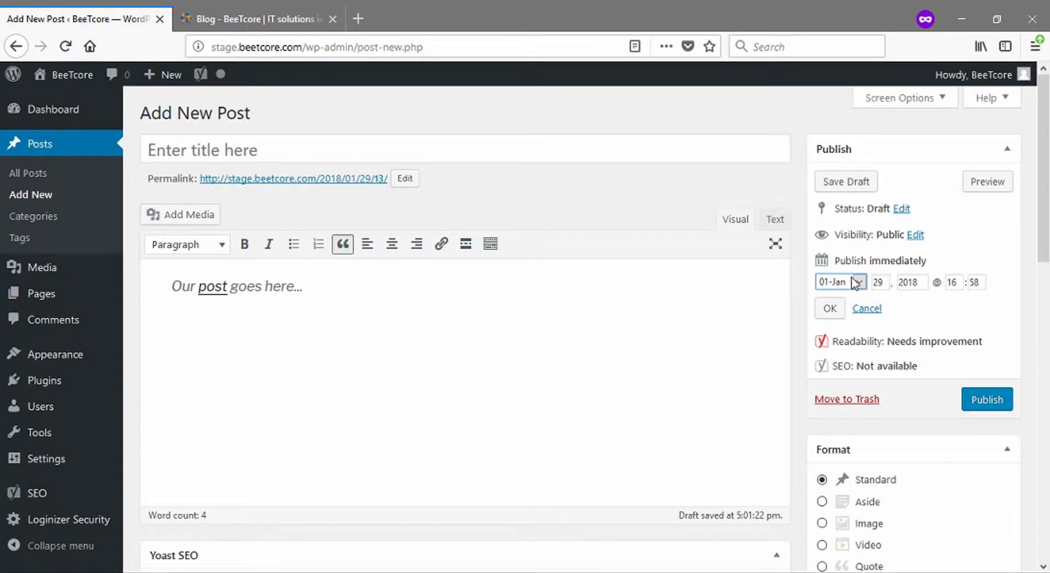
{"action": "key", "text": "Down"}
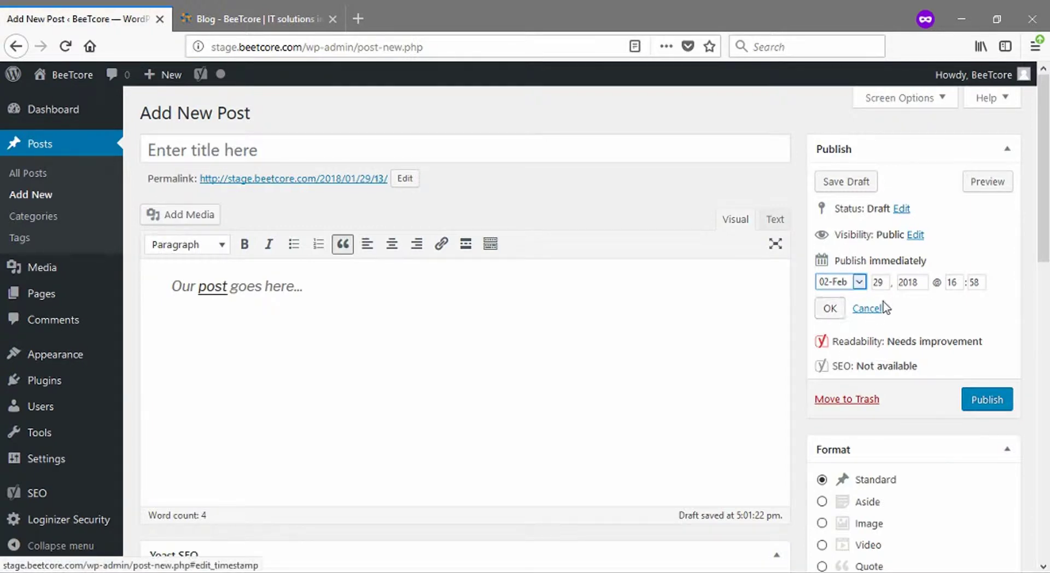
{"action": "left_click", "coordinate": [880, 283]}
{"action": "left_click", "coordinate": [835, 309]}
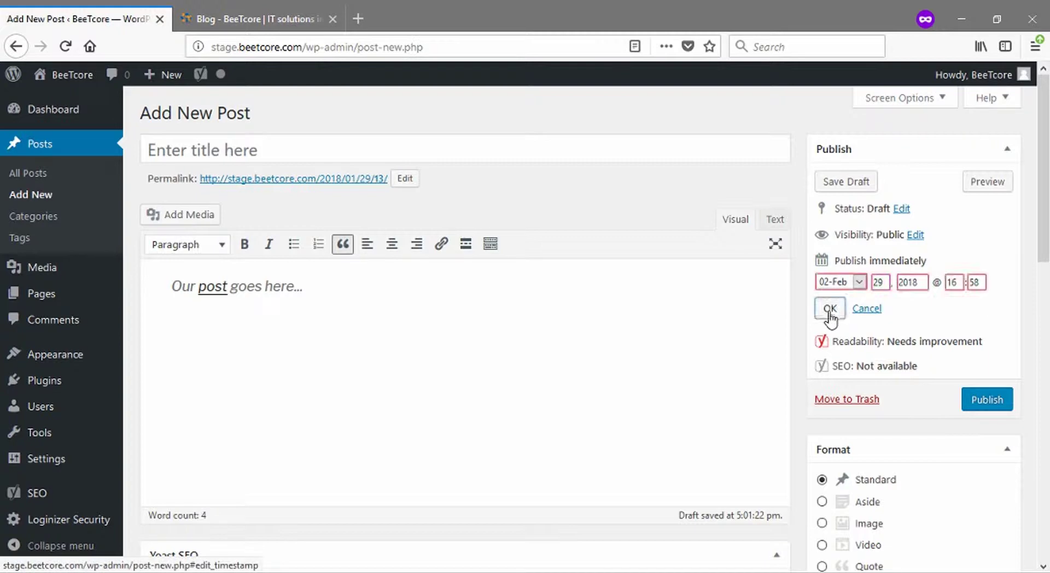
{"action": "double_click", "coordinate": [886, 283]}
{"action": "type", "text": "2"}
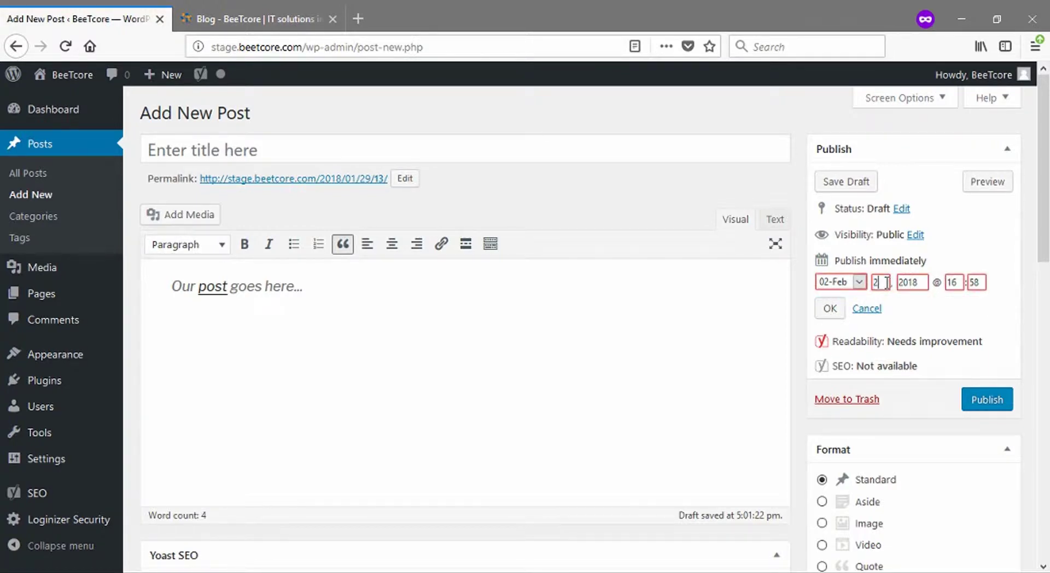
{"action": "left_click", "coordinate": [830, 308]}
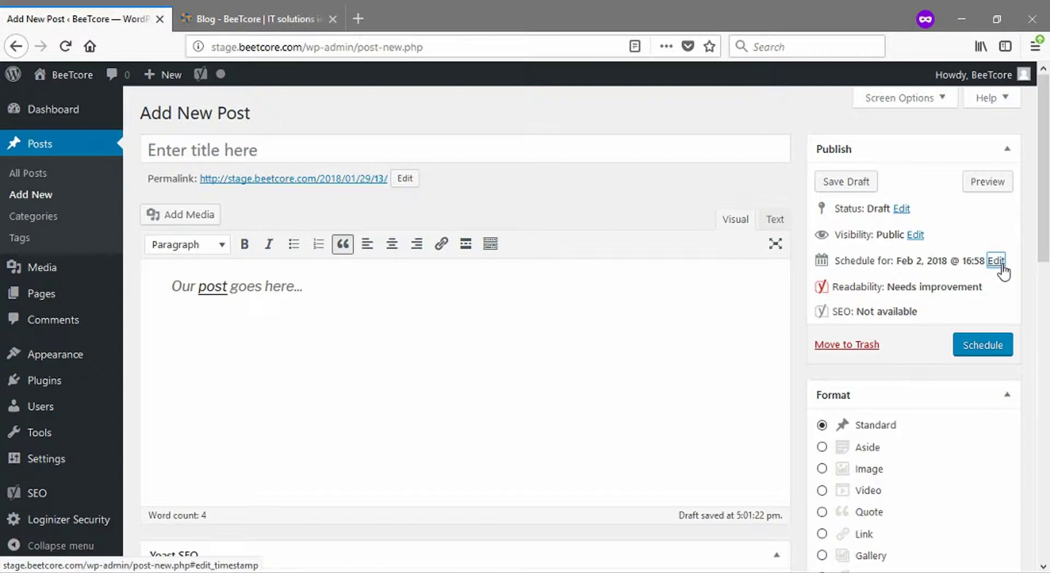
- Assign the post to the Food category, trying Travel as an additional category and removing it again
{"action": "scroll", "coordinate": [1003, 270], "scroll_direction": "down", "scroll_amount": 4}
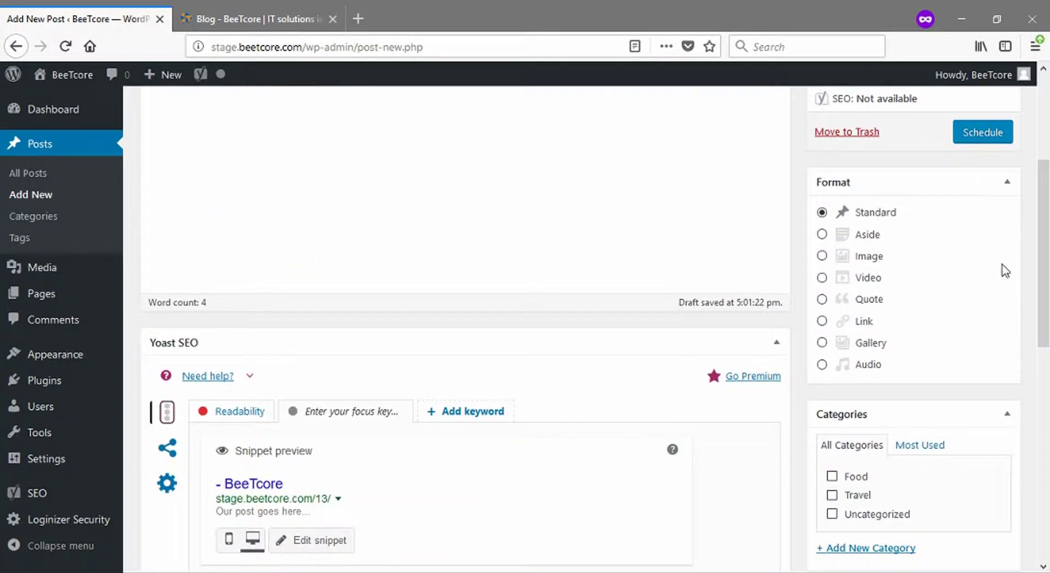
{"action": "scroll", "coordinate": [1003, 270], "scroll_direction": "down", "scroll_amount": 1}
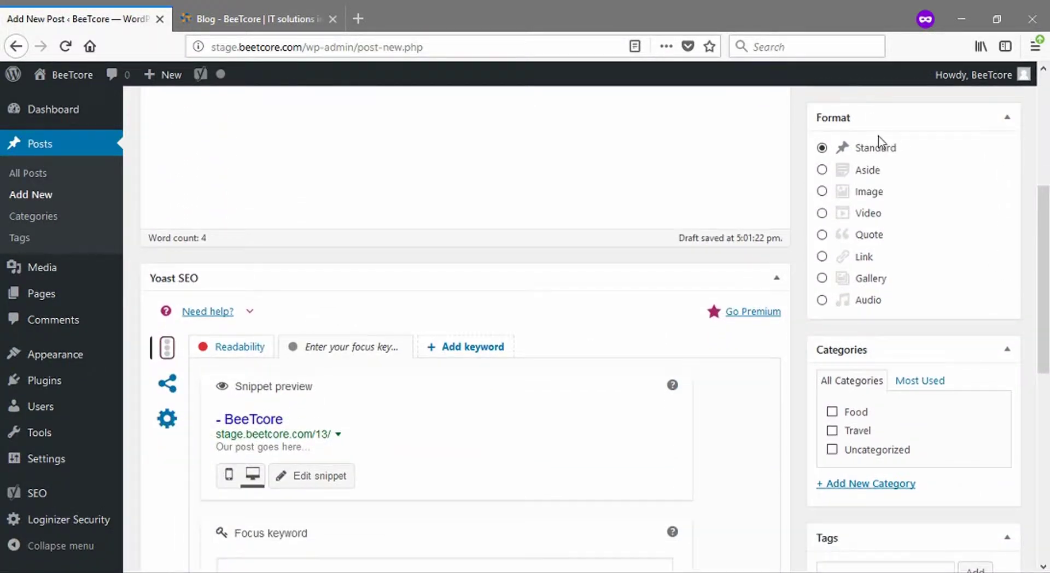
{"action": "scroll", "coordinate": [894, 292], "scroll_direction": "down", "scroll_amount": 3}
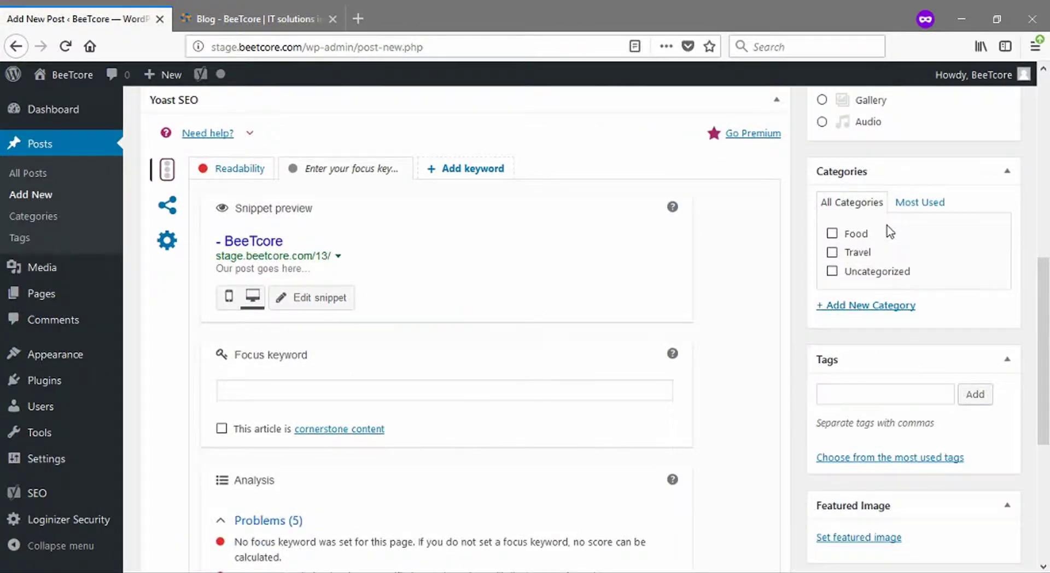
{"action": "scroll", "coordinate": [634, 207], "scroll_direction": "up", "scroll_amount": 8}
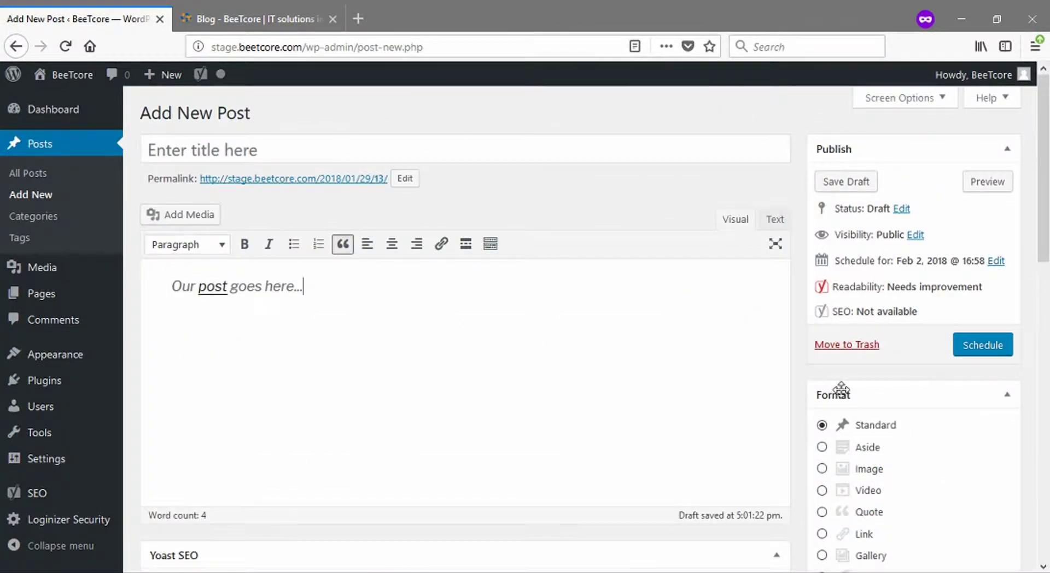
{"action": "scroll", "coordinate": [831, 383], "scroll_direction": "down", "scroll_amount": 3}
{"action": "scroll", "coordinate": [842, 395], "scroll_direction": "down", "scroll_amount": 3}
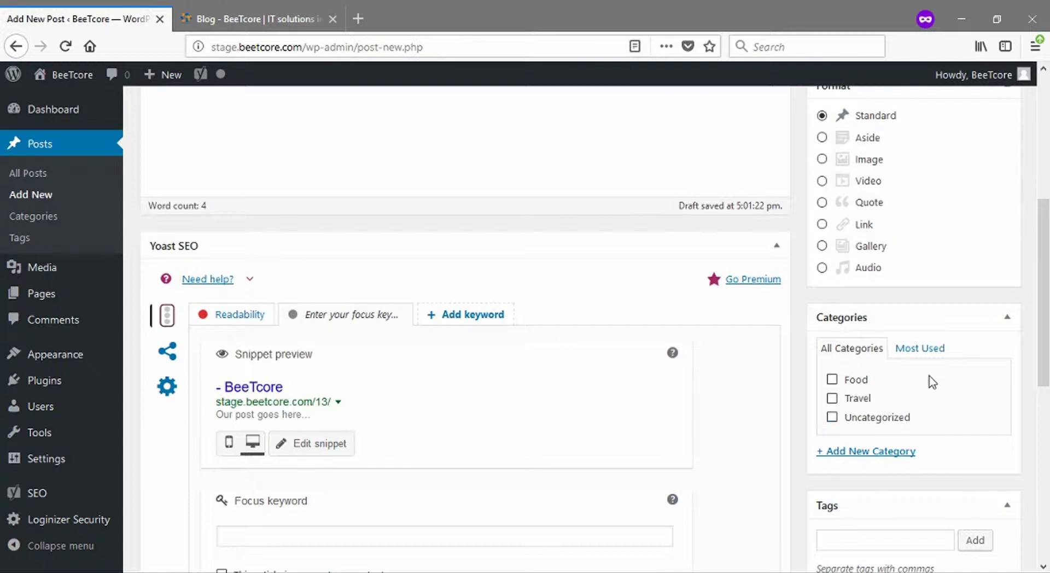
{"action": "left_click", "coordinate": [833, 385]}
{"action": "left_click", "coordinate": [837, 403]}
{"action": "left_click", "coordinate": [835, 405]}
{"action": "left_click", "coordinate": [834, 404]}
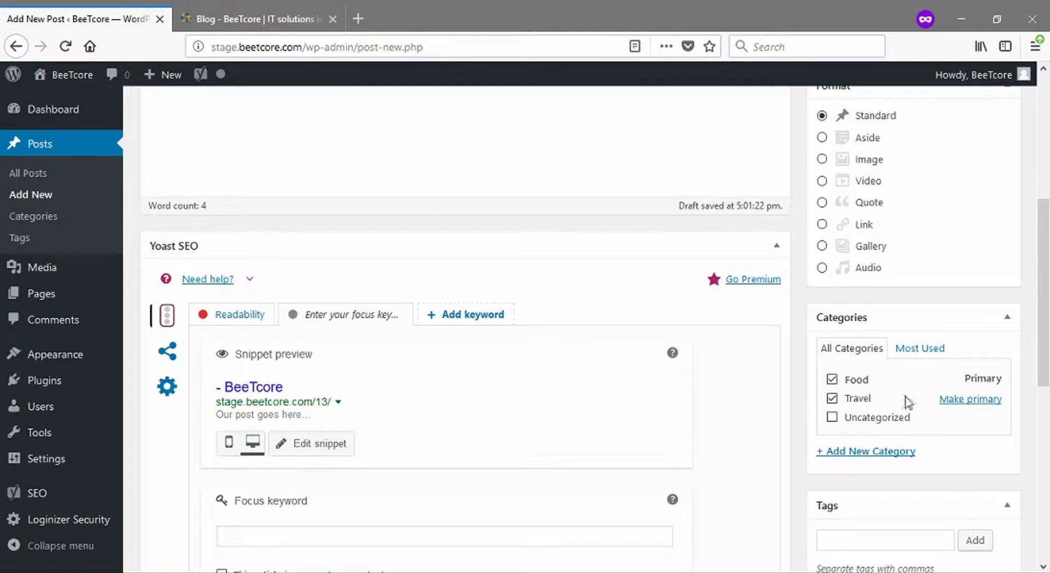
{"action": "left_click", "coordinate": [834, 403]}
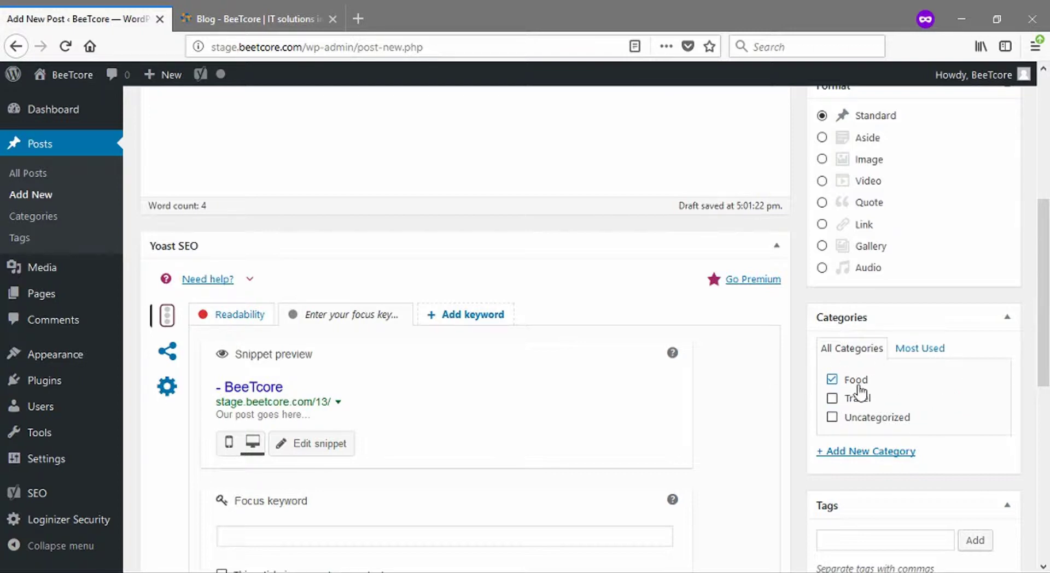
- Examine the post's Tags and Featured Image settings, placing the cursor in the empty tag entry
{"action": "scroll", "coordinate": [858, 391], "scroll_direction": "down", "scroll_amount": 1}
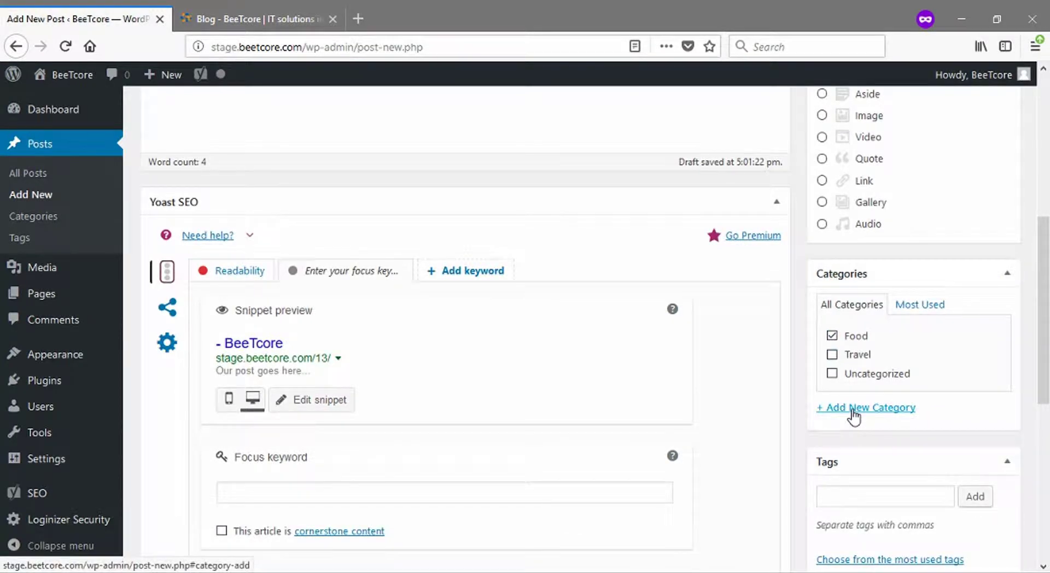
{"action": "scroll", "coordinate": [854, 413], "scroll_direction": "down", "scroll_amount": 3}
{"action": "scroll", "coordinate": [853, 417], "scroll_direction": "down", "scroll_amount": 1}
{"action": "left_click", "coordinate": [852, 300]}
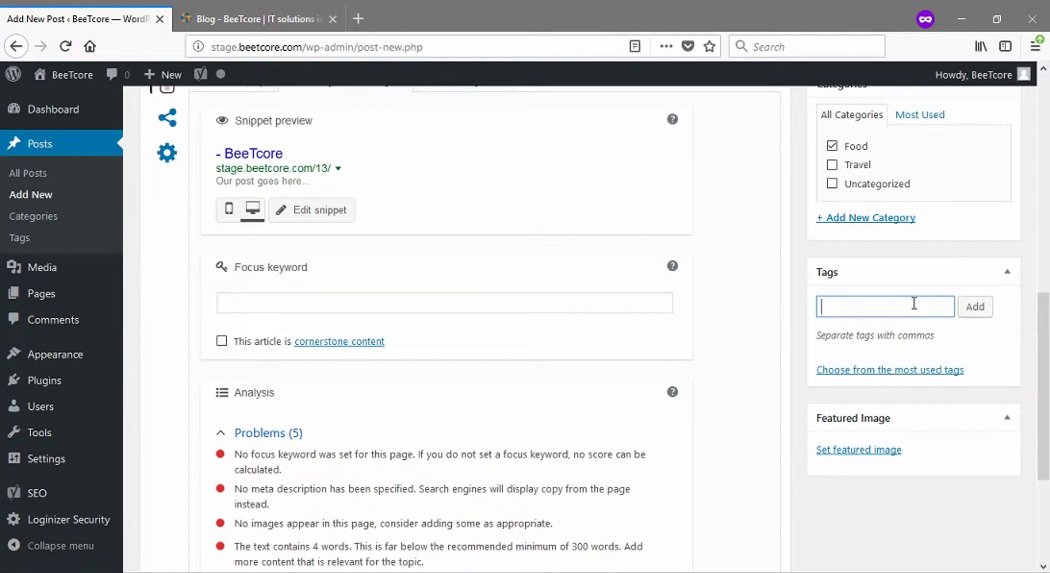
{"action": "scroll", "coordinate": [914, 304], "scroll_direction": "down", "scroll_amount": 2}
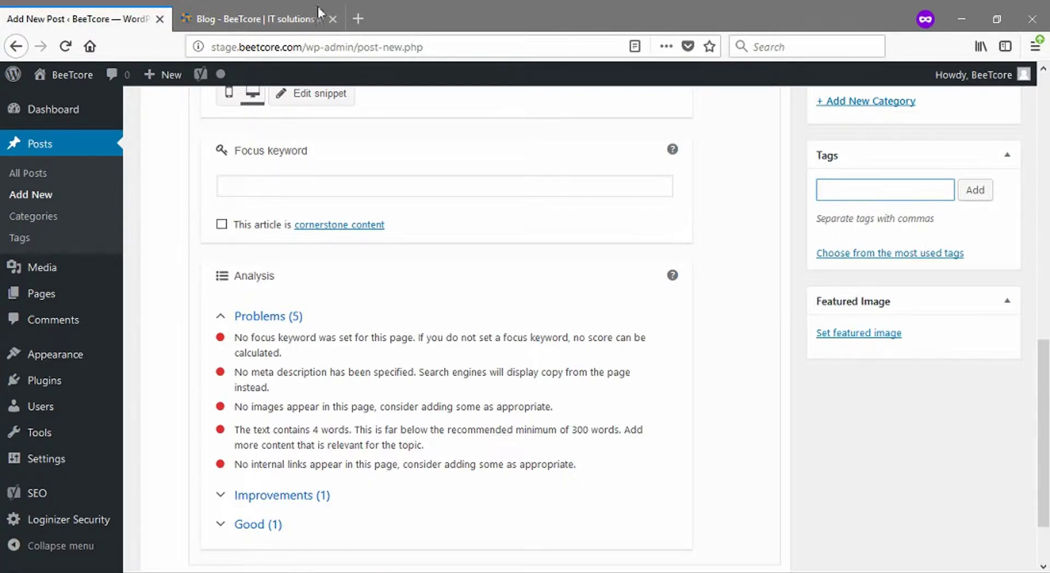
- Examine the featured images of the posts on the live BeeTcore blog page and return to the post editor
{"action": "left_click", "coordinate": [281, 8]}
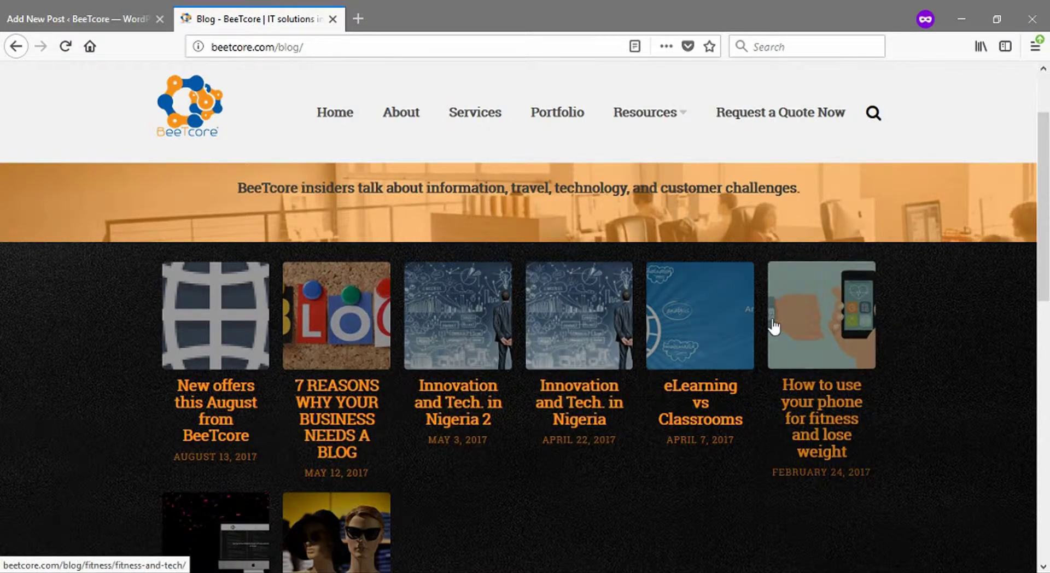
{"action": "scroll", "coordinate": [170, 420], "scroll_direction": "down", "scroll_amount": 6}
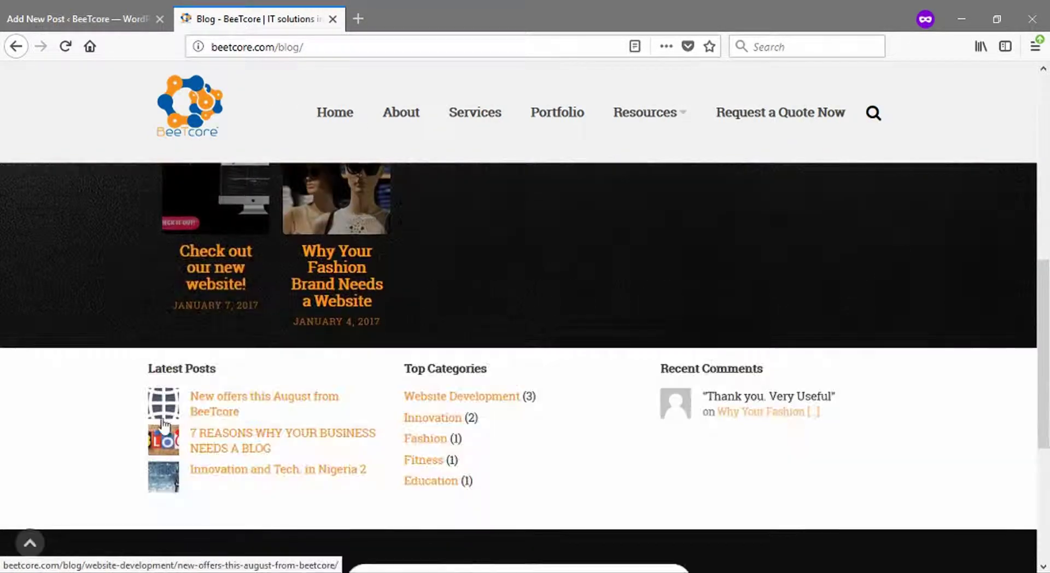
{"action": "scroll", "coordinate": [499, 360], "scroll_direction": "up", "scroll_amount": 6}
{"action": "key", "text": "ctrl+Page_Up"}
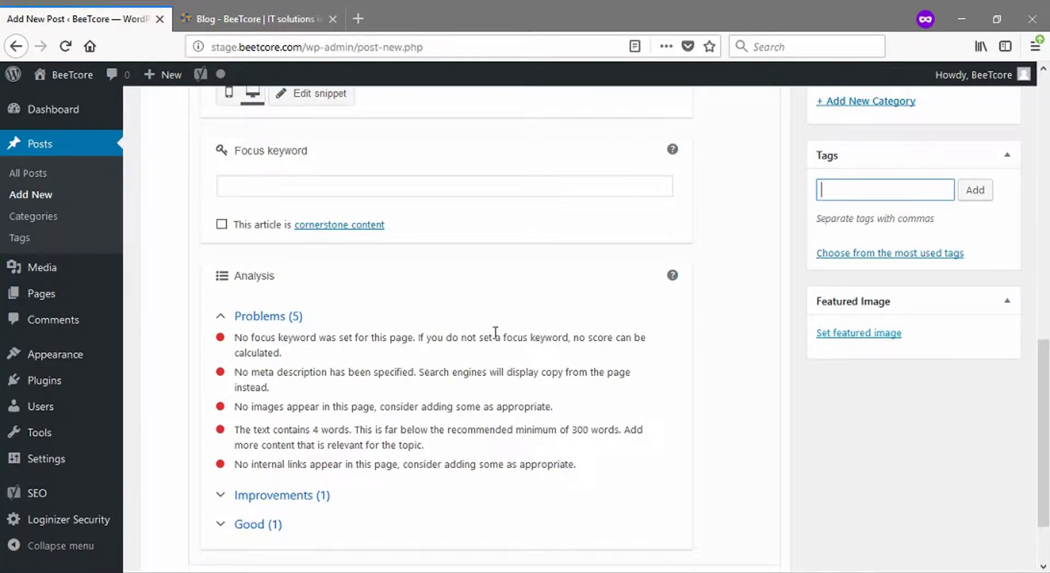
{"action": "scroll", "coordinate": [494, 339], "scroll_direction": "up", "scroll_amount": 8}
{"action": "scroll", "coordinate": [391, 276], "scroll_direction": "up", "scroll_amount": 3}
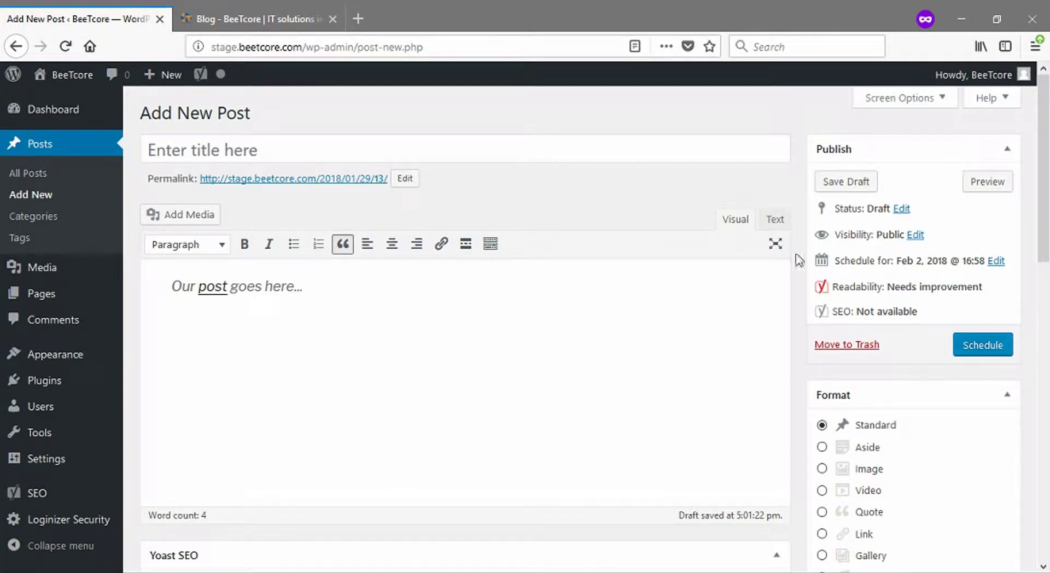
- Title the post "Running on a diet" and close the permalink editing without altering the slug
{"action": "scroll", "coordinate": [565, 358], "scroll_direction": "down", "scroll_amount": 3}
{"action": "scroll", "coordinate": [566, 351], "scroll_direction": "down", "scroll_amount": 2}
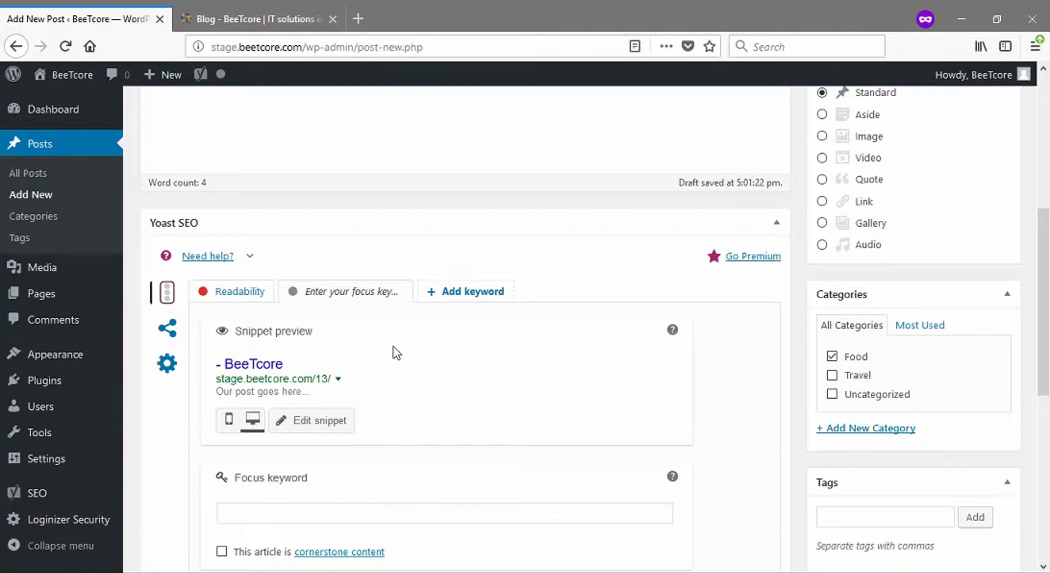
{"action": "scroll", "coordinate": [520, 344], "scroll_direction": "up", "scroll_amount": 6}
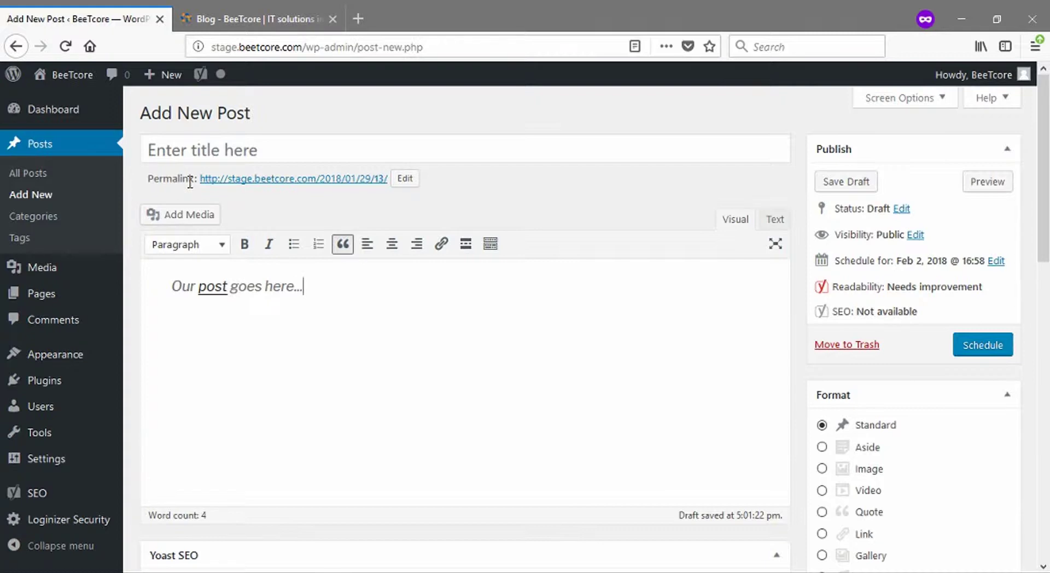
{"action": "left_click", "coordinate": [415, 180]}
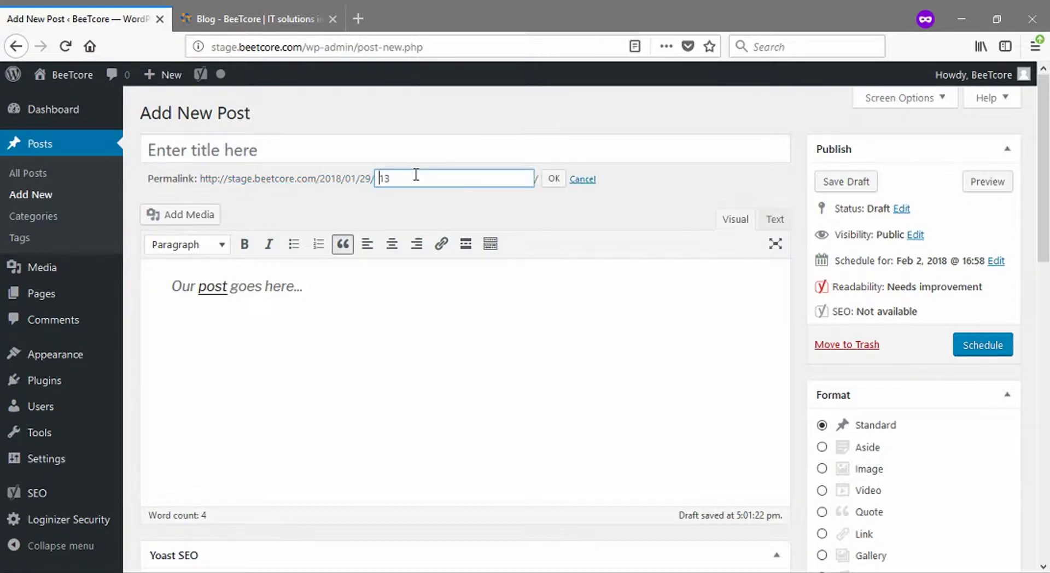
{"action": "left_click", "coordinate": [290, 147]}
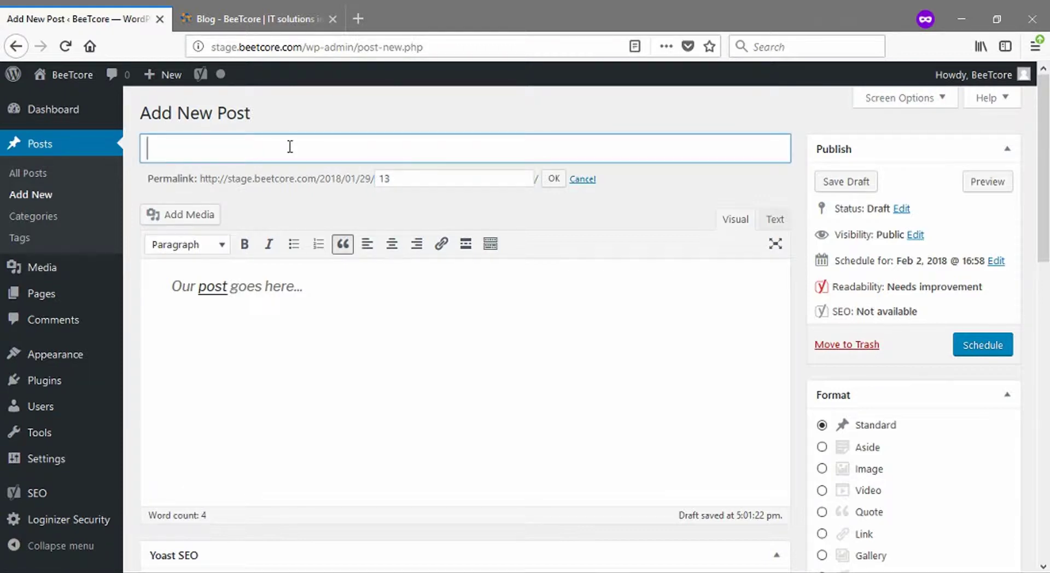
{"action": "type", "text": "Running on a diet"}
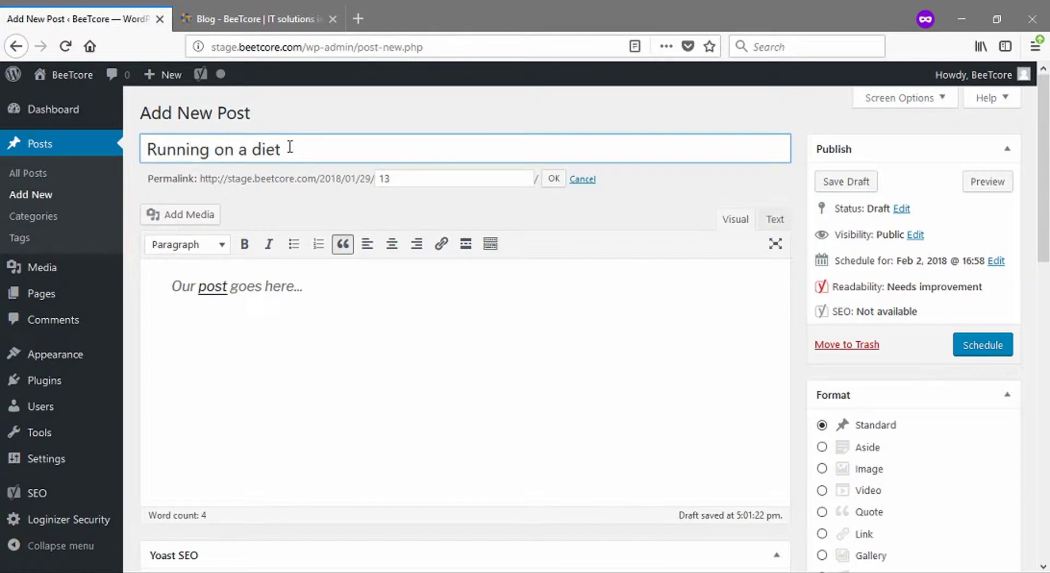
{"action": "left_click", "coordinate": [557, 180]}
- Copy the post title into the permalink slug so that it becomes running-on-a-diet
{"action": "left_click", "coordinate": [254, 155]}
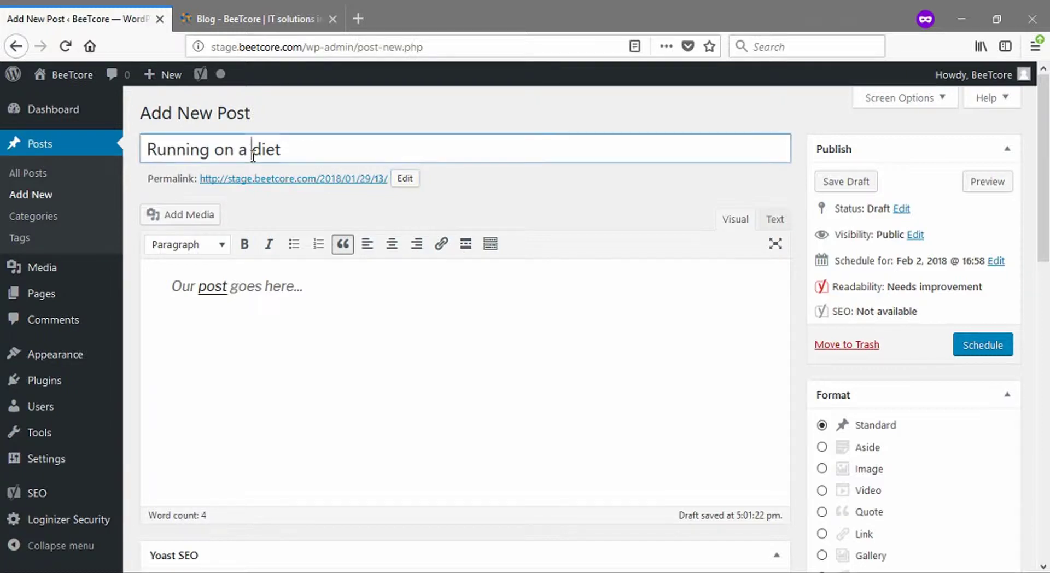
{"action": "triple_click", "coordinate": [274, 153]}
{"action": "key", "text": "ctrl+c"}
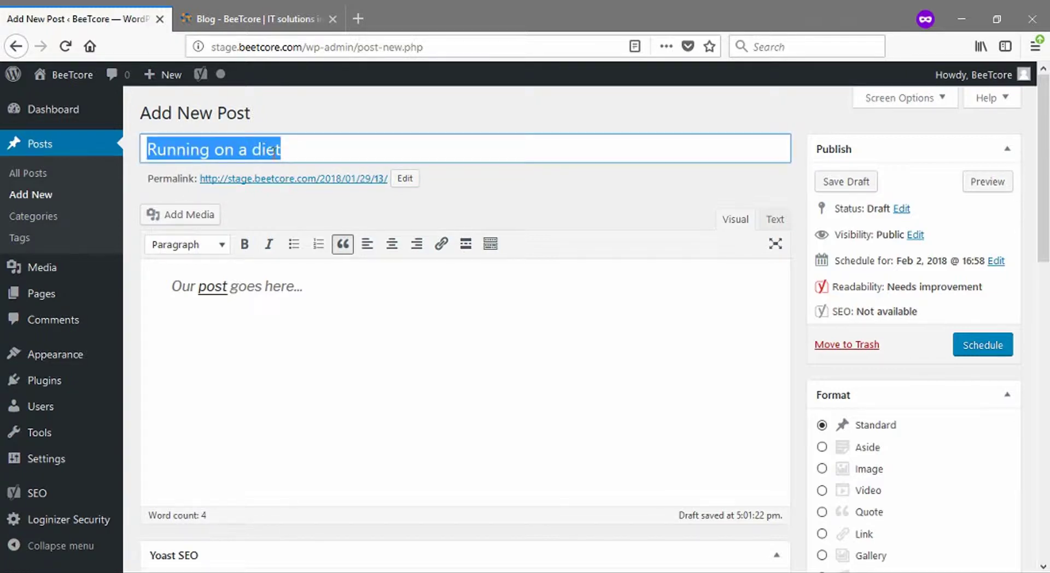
{"action": "left_click", "coordinate": [404, 178]}
{"action": "key", "text": "ctrl+v"}
{"action": "left_click", "coordinate": [554, 178]}
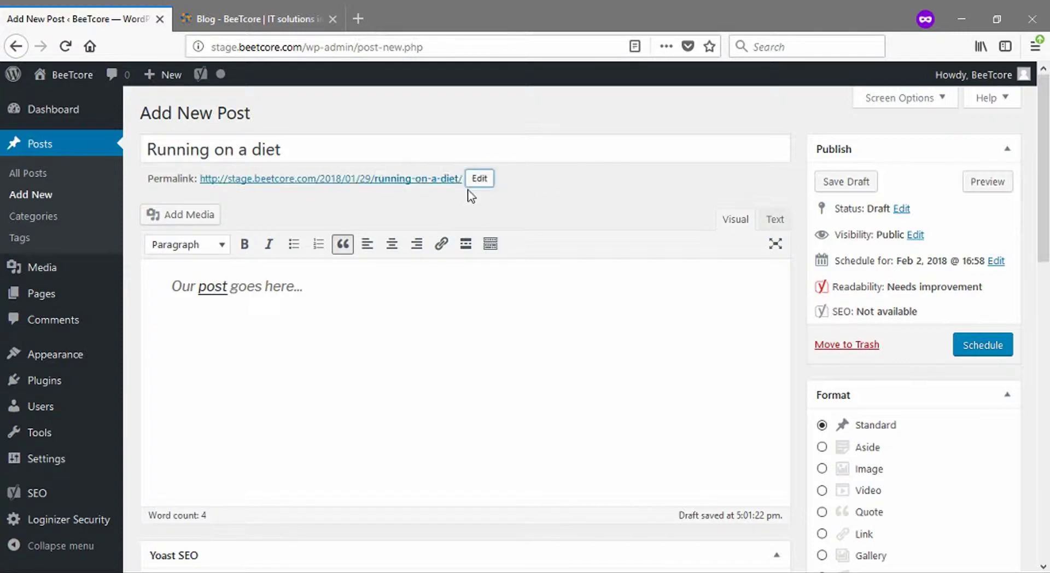
- Review the post's Yoast SEO snippet preview and open the snippet editor at its meta description
{"action": "scroll", "coordinate": [445, 233], "scroll_direction": "down", "scroll_amount": 9}
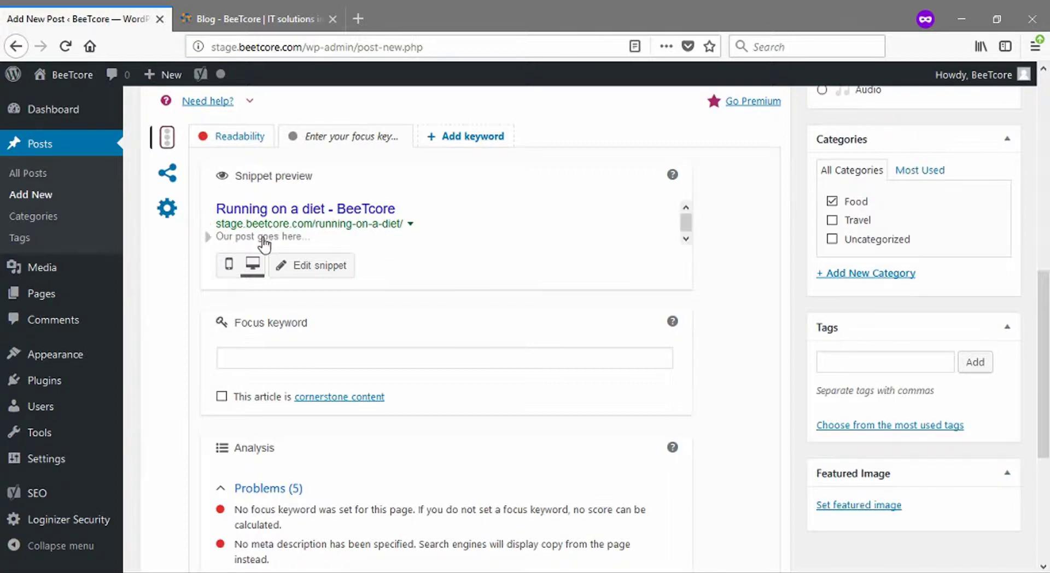
{"action": "scroll", "coordinate": [263, 244], "scroll_direction": "up", "scroll_amount": 9}
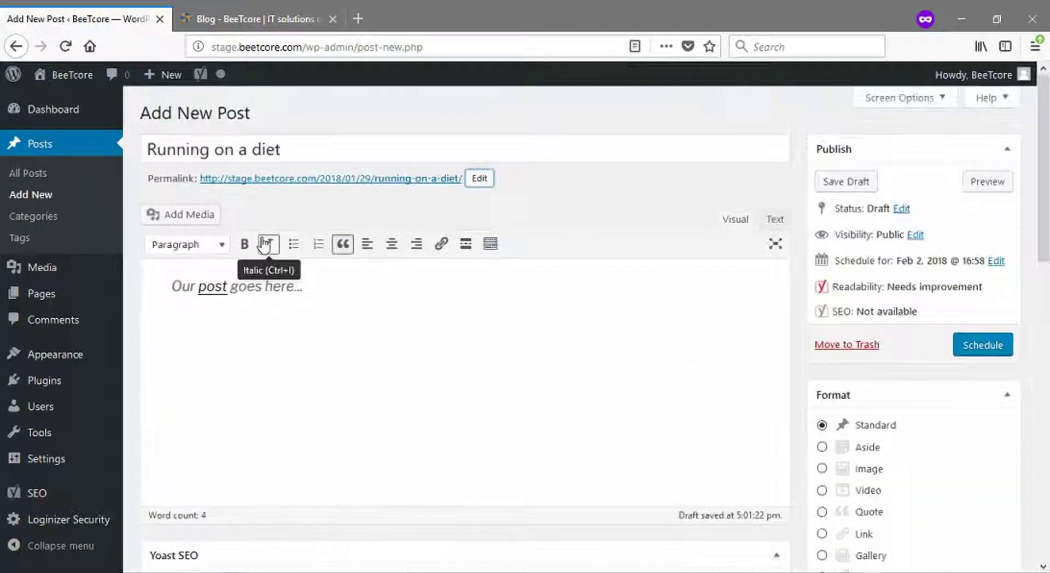
{"action": "scroll", "coordinate": [263, 241], "scroll_direction": "down", "scroll_amount": 8}
{"action": "left_click", "coordinate": [262, 274]}
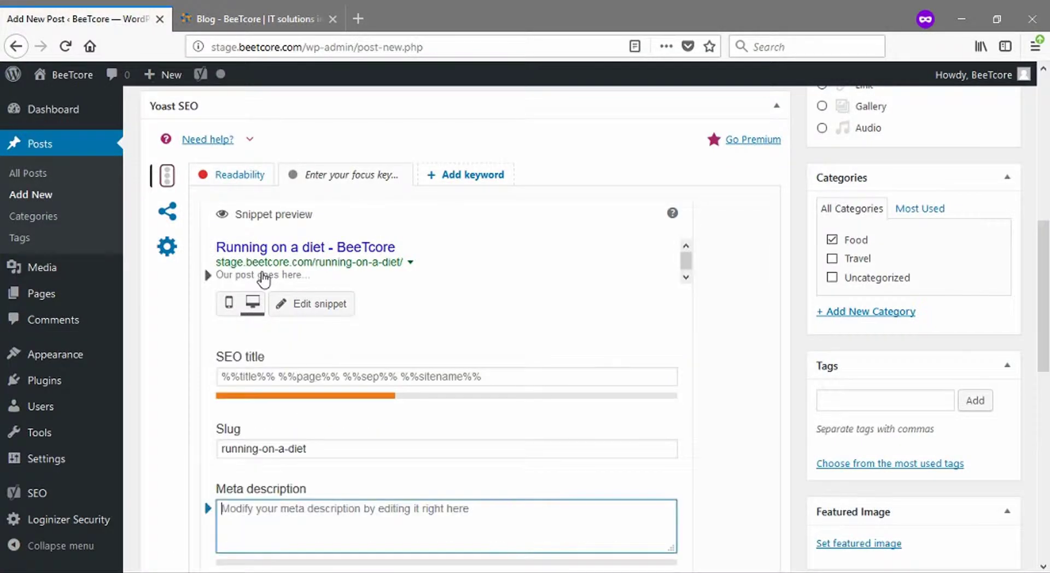
{"action": "scroll", "coordinate": [357, 453], "scroll_direction": "up", "scroll_amount": 3}
{"action": "scroll", "coordinate": [328, 443], "scroll_direction": "down", "scroll_amount": 8}
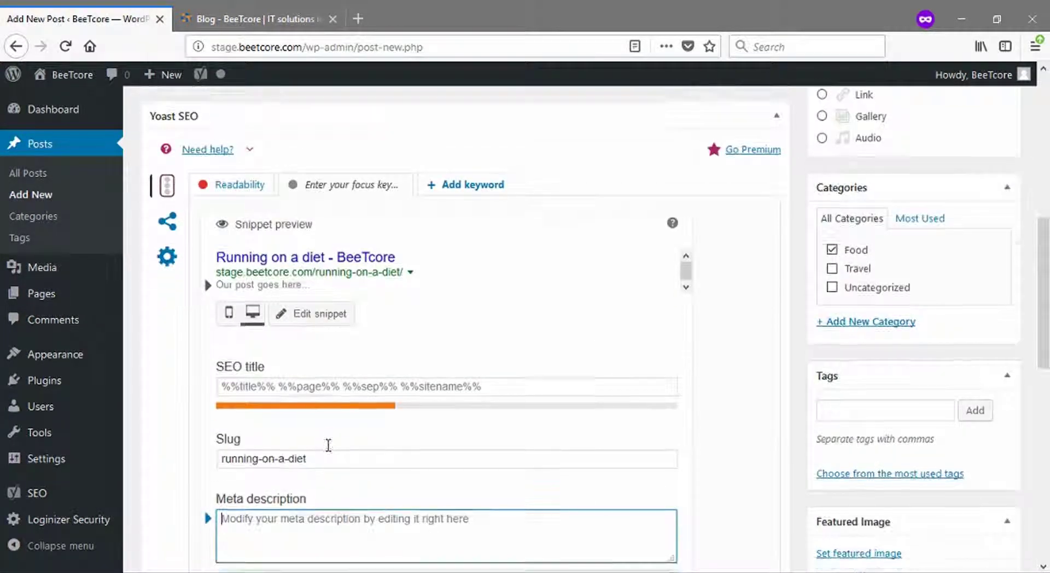
- Set the post's Yoast SEO focus keyword to "diet" and return to the beginning of the post
{"action": "left_click", "coordinate": [267, 465]}
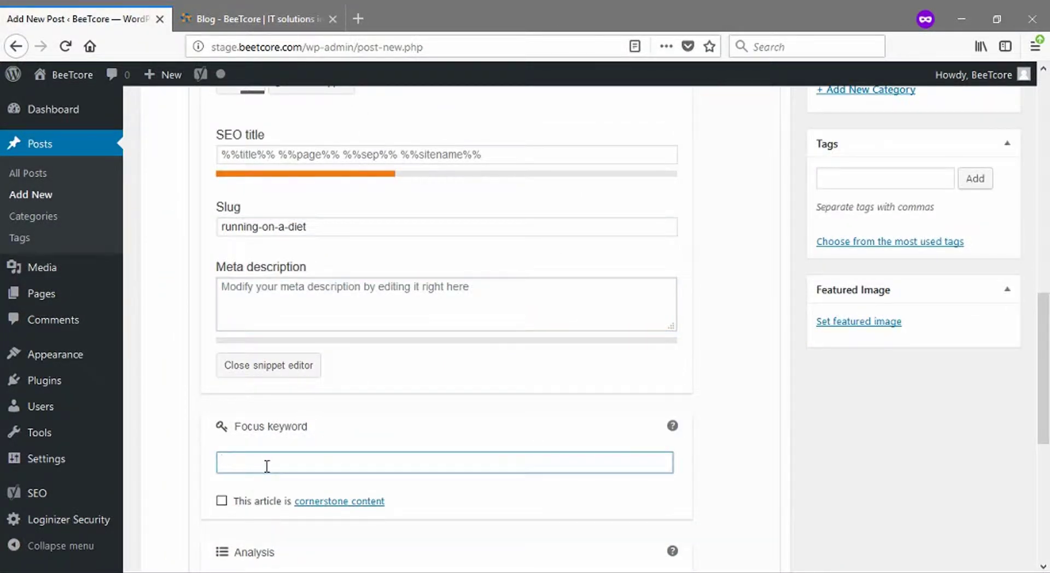
{"action": "type", "text": "diet"}
{"action": "scroll", "coordinate": [266, 468], "scroll_direction": "down", "scroll_amount": 6}
{"action": "scroll", "coordinate": [266, 473], "scroll_direction": "up", "scroll_amount": 20}
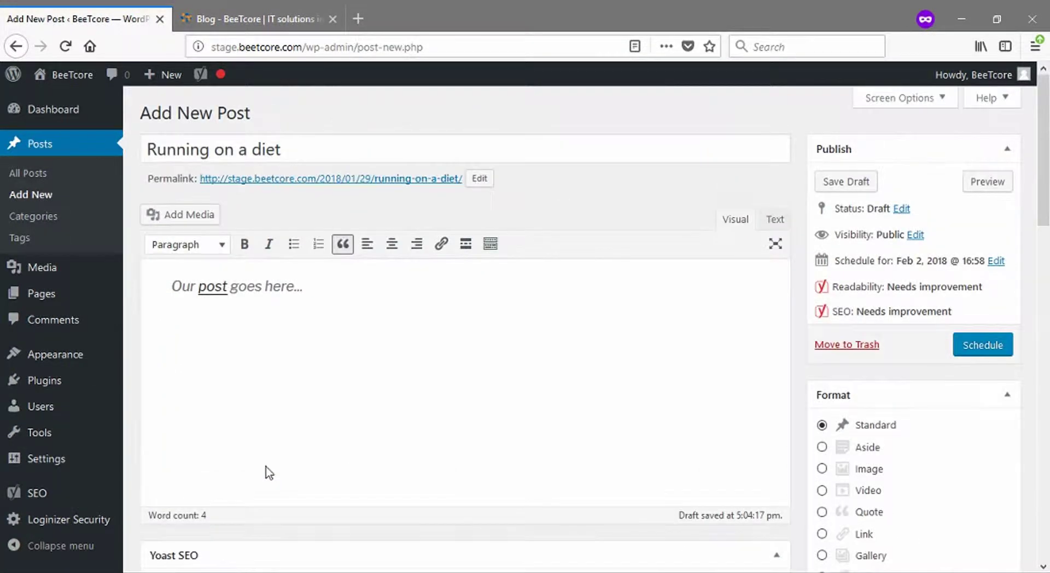